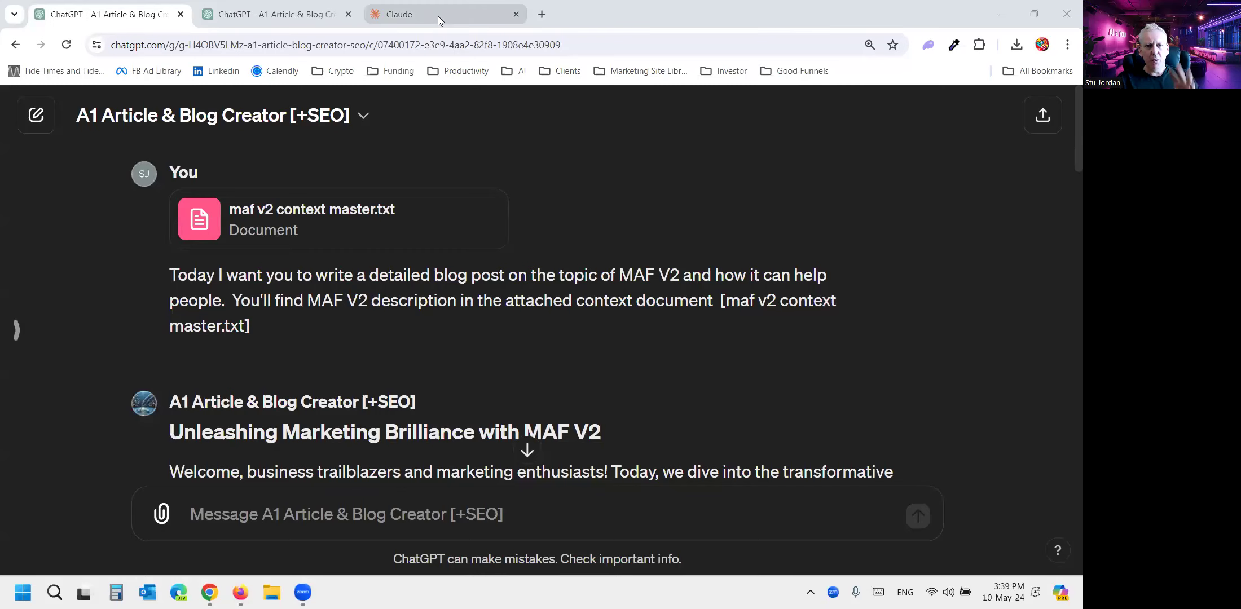
# - Bring up the ChatGPT chat with the MAF V2 context file and the scenario-based blog prompt
pyautogui.click(291, 15)
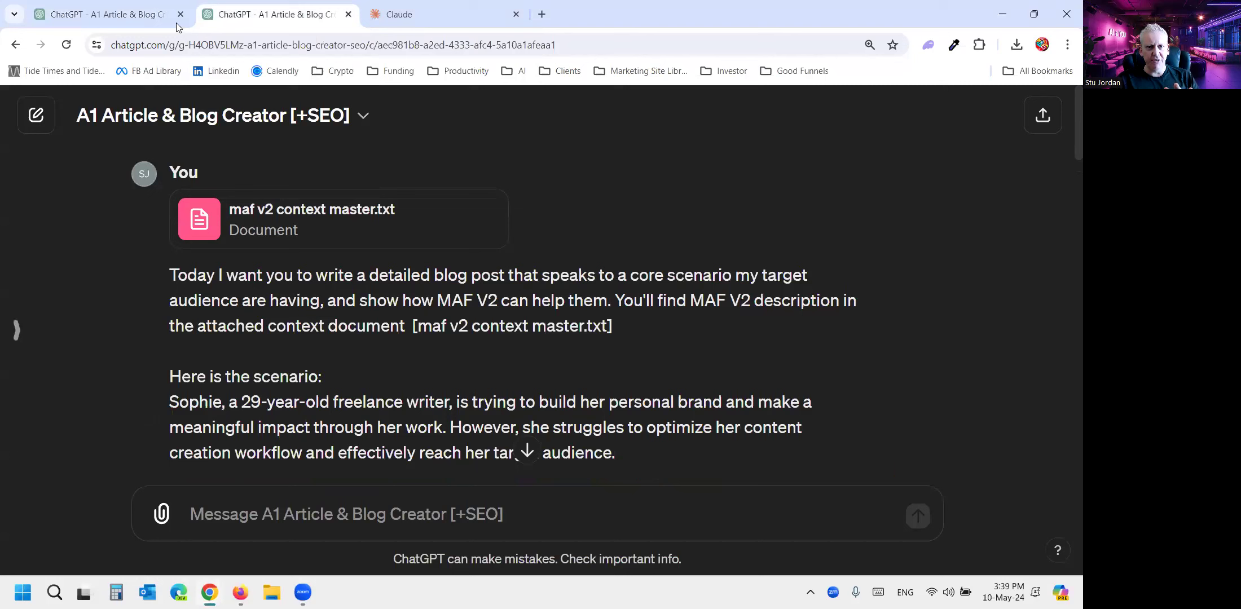
# - Revisit the topic-based post, then show Claude's '15 Scenarios for Your Target Market's Problems' chat
pyautogui.click(126, 16)
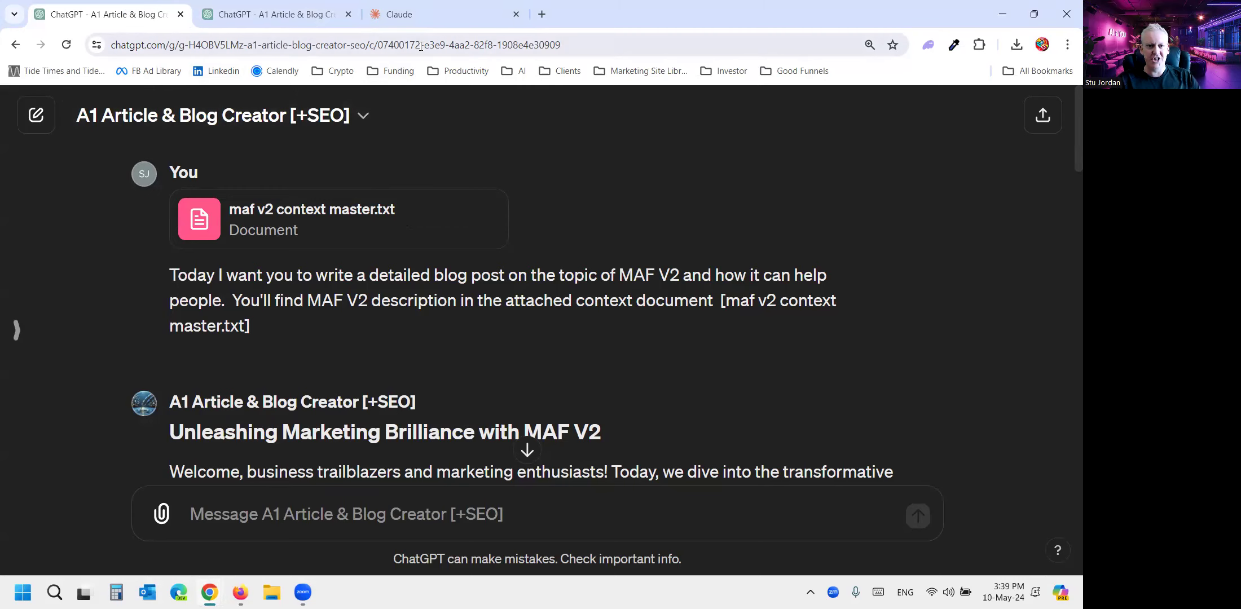
pyautogui.click(422, 14)
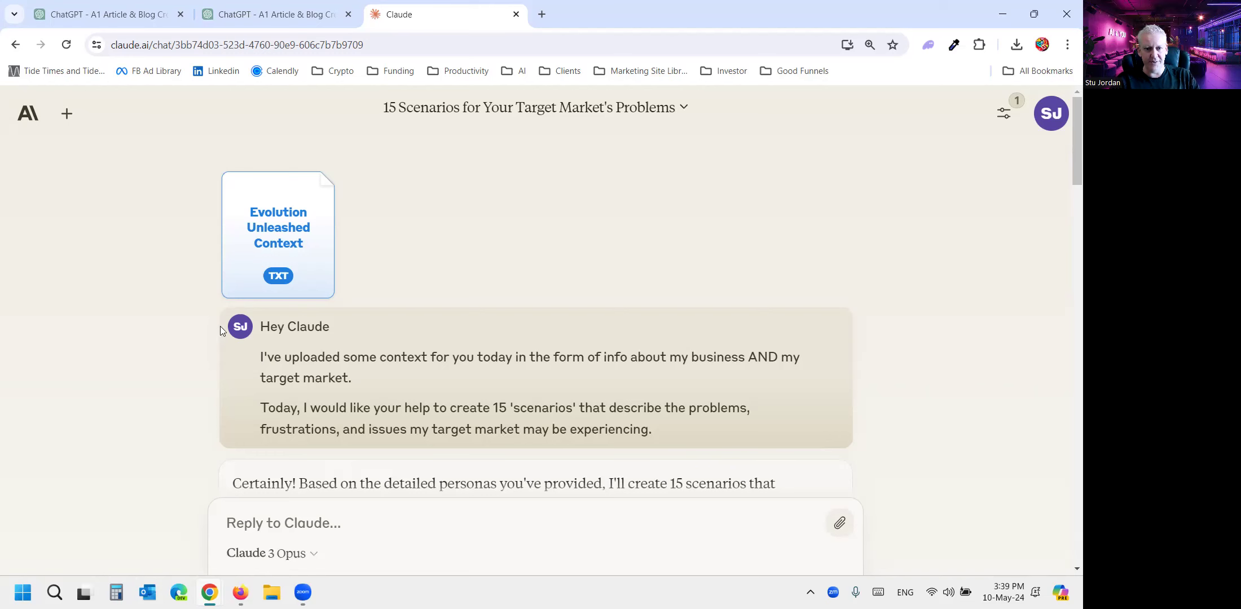
pyautogui.scroll(-1, 305, 220)
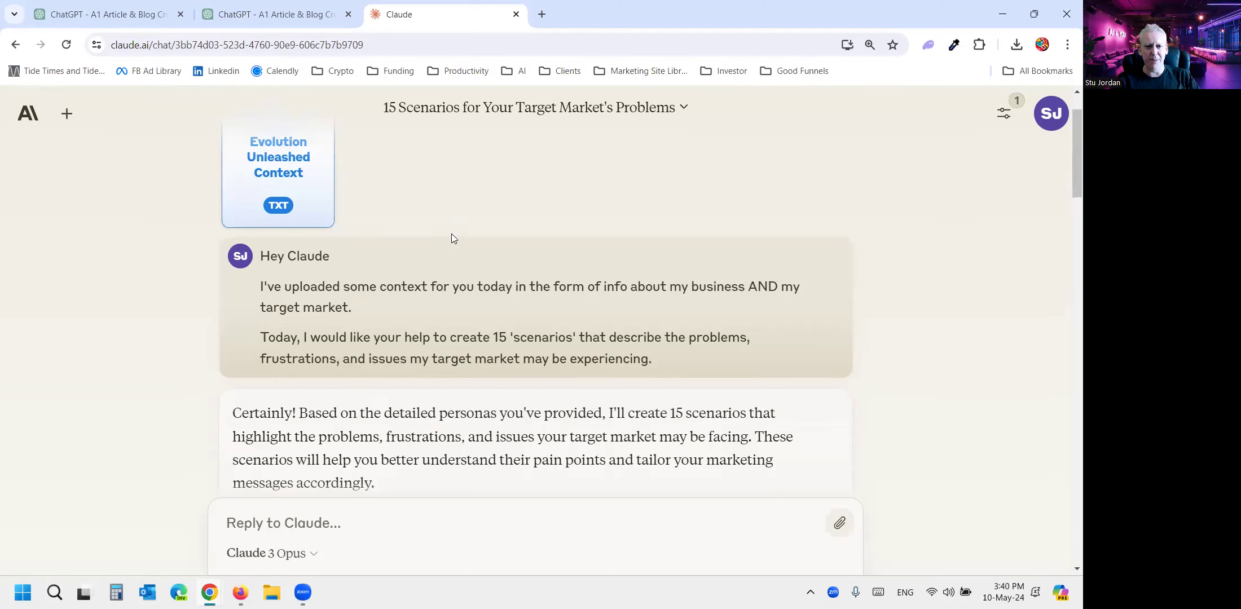
pyautogui.scroll(1, 347, 287)
pyautogui.scroll(-1, 356, 270)
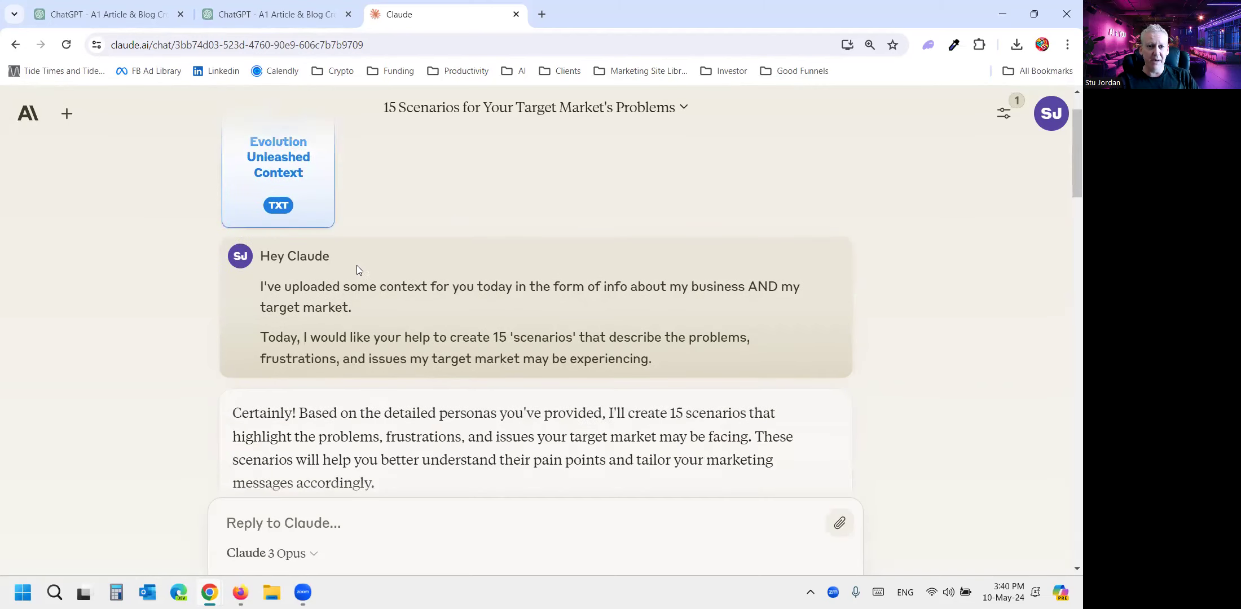
pyautogui.moveTo(261, 287); pyautogui.dragTo(536, 316)
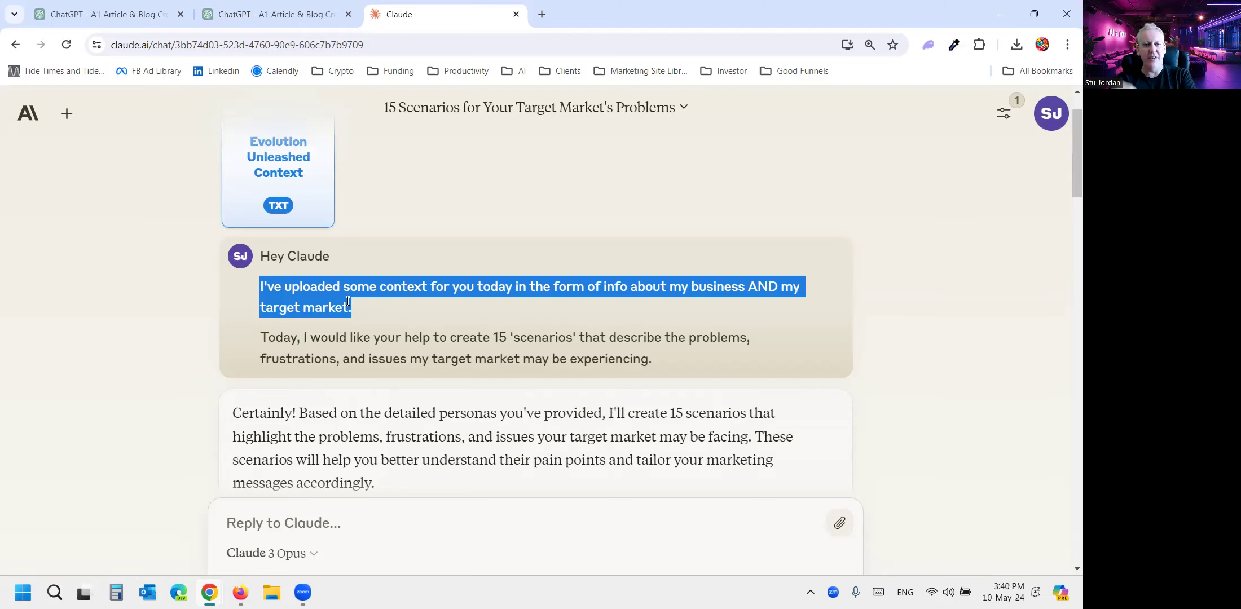
pyautogui.click(262, 337)
pyautogui.moveTo(262, 337); pyautogui.dragTo(684, 356)
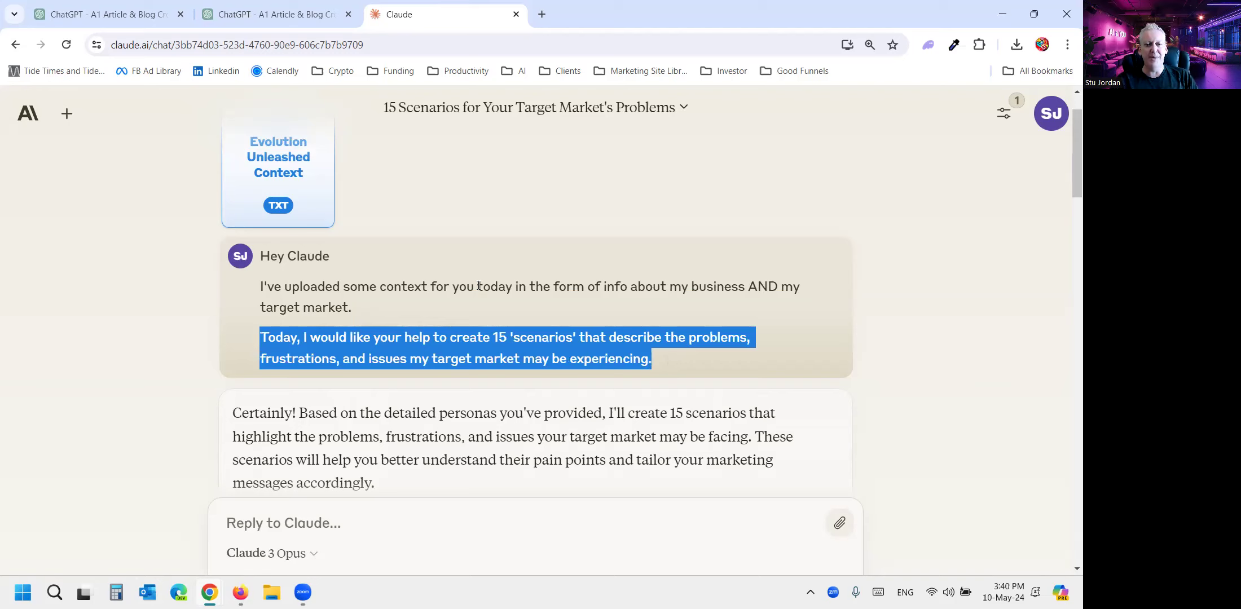
pyautogui.scroll(-2, 489, 273)
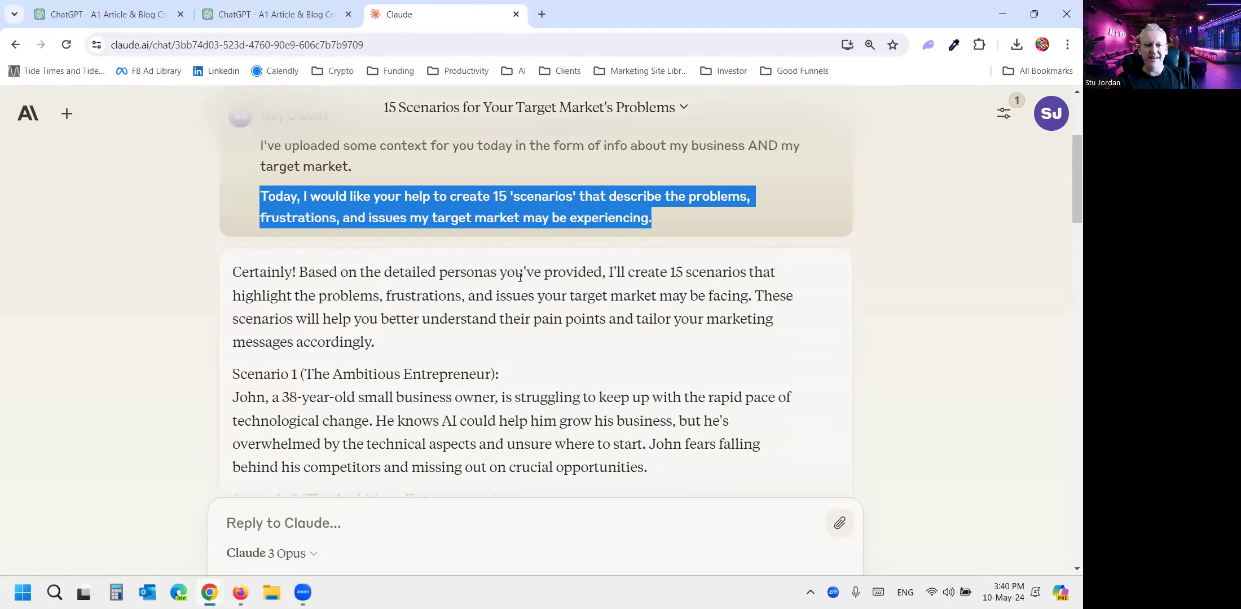
# - Highlight Scenario 1's persona label and small business owner description in Claude's reply
pyautogui.scroll(-2, 519, 276)
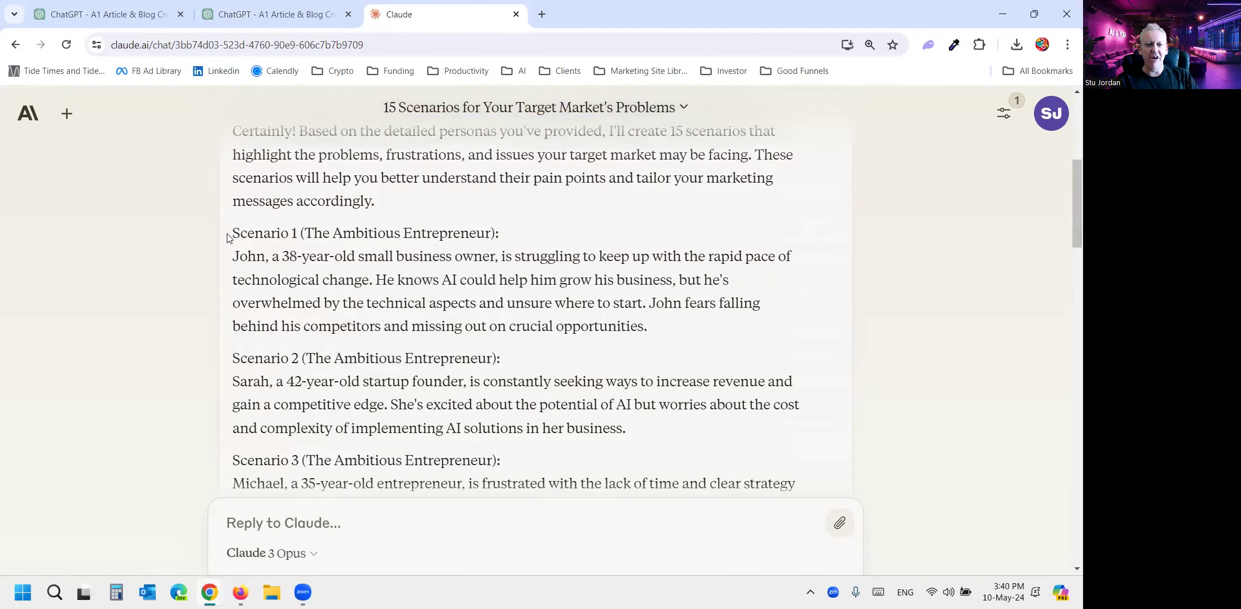
pyautogui.keyDown('shift'); pyautogui.click(297, 233); pyautogui.keyUp('shift')
pyautogui.moveTo(350, 235); pyautogui.dragTo(295, 233)
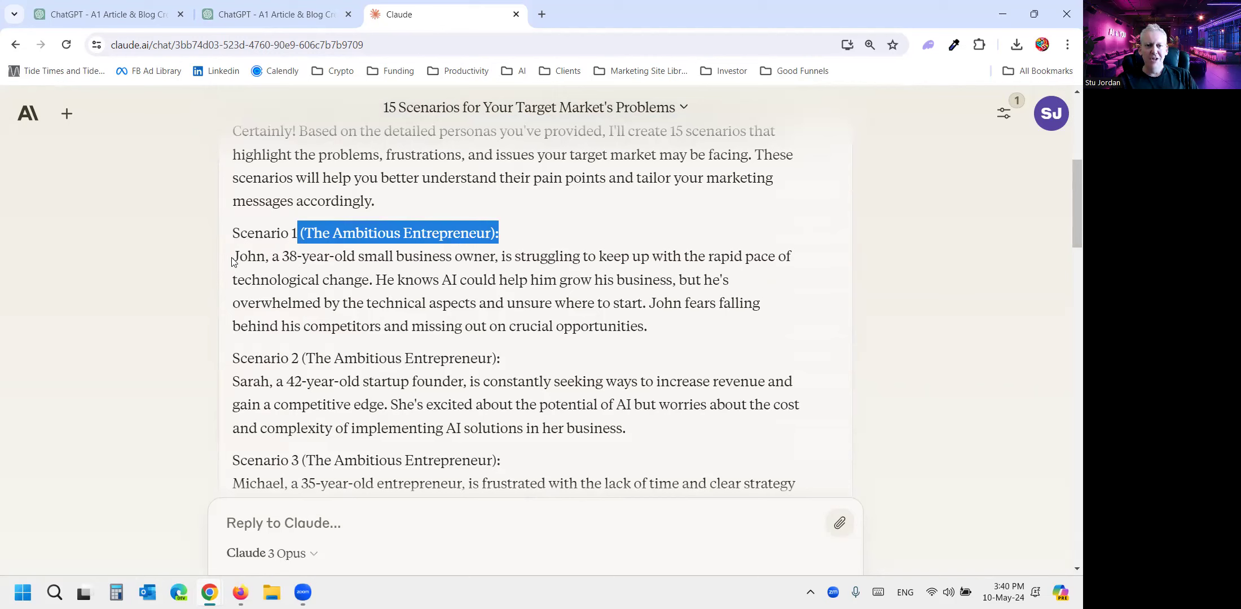
pyautogui.moveTo(231, 255); pyautogui.dragTo(582, 306)
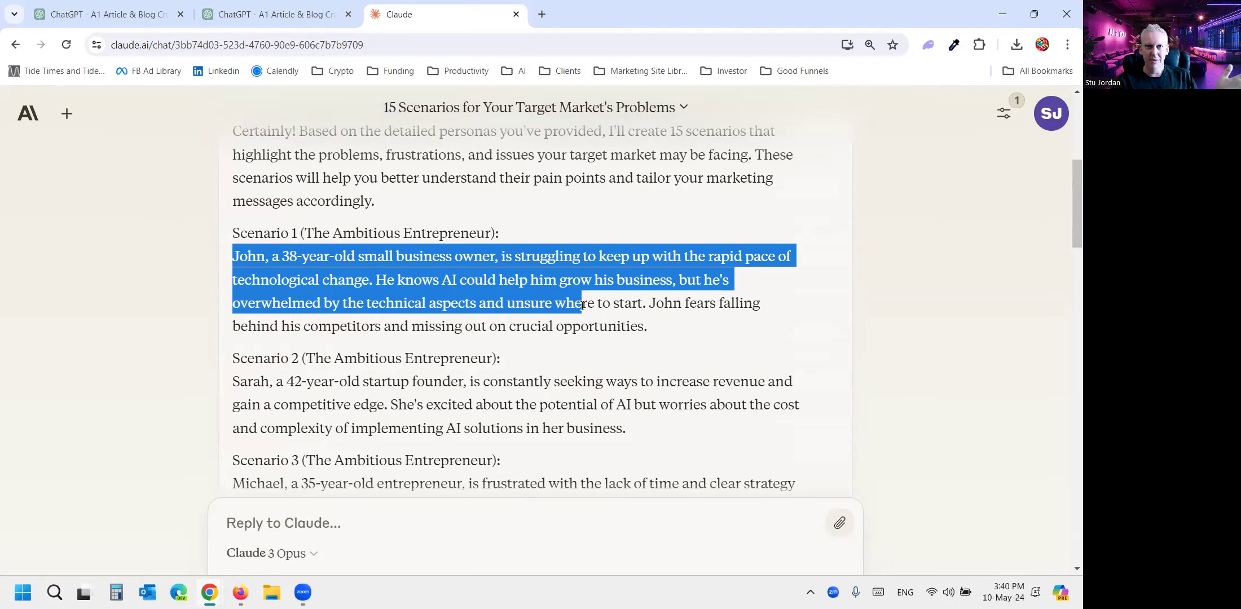
pyautogui.moveTo(683, 326); pyautogui.dragTo(289, 256)
# - Highlight the Scenario 5 marketing specialist, then the Scenario 9 freelance writer description
pyautogui.scroll(-2, 436, 307)
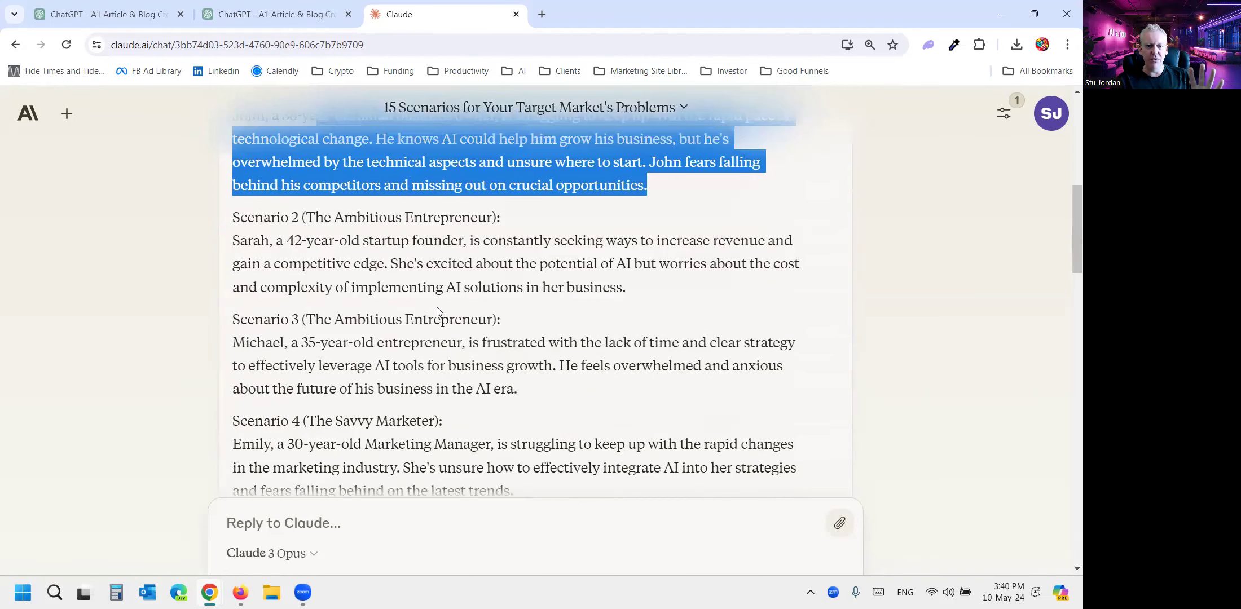
pyautogui.scroll(-1, 435, 308)
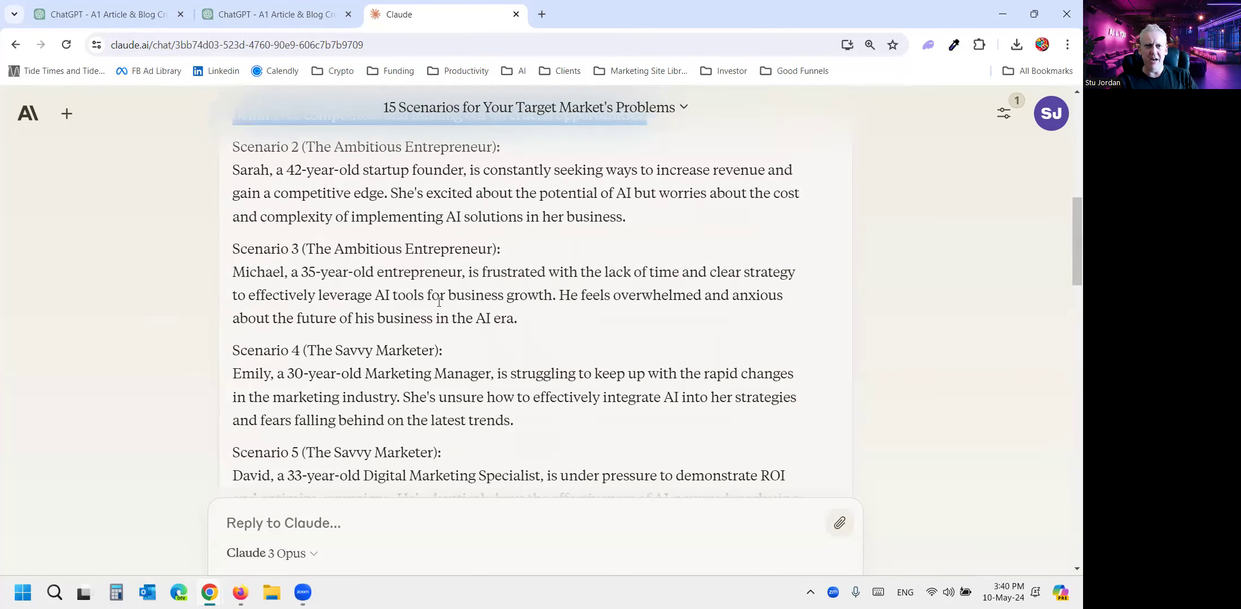
pyautogui.scroll(-1, 438, 304)
pyautogui.scroll(-2, 438, 303)
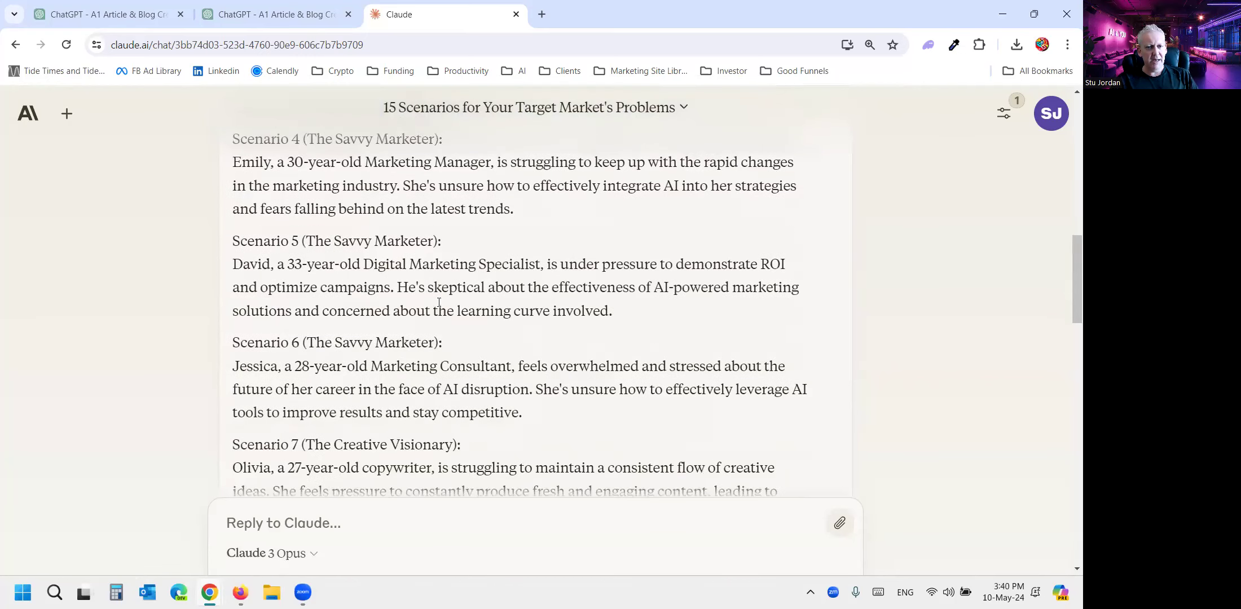
pyautogui.moveTo(233, 268); pyautogui.dragTo(638, 322)
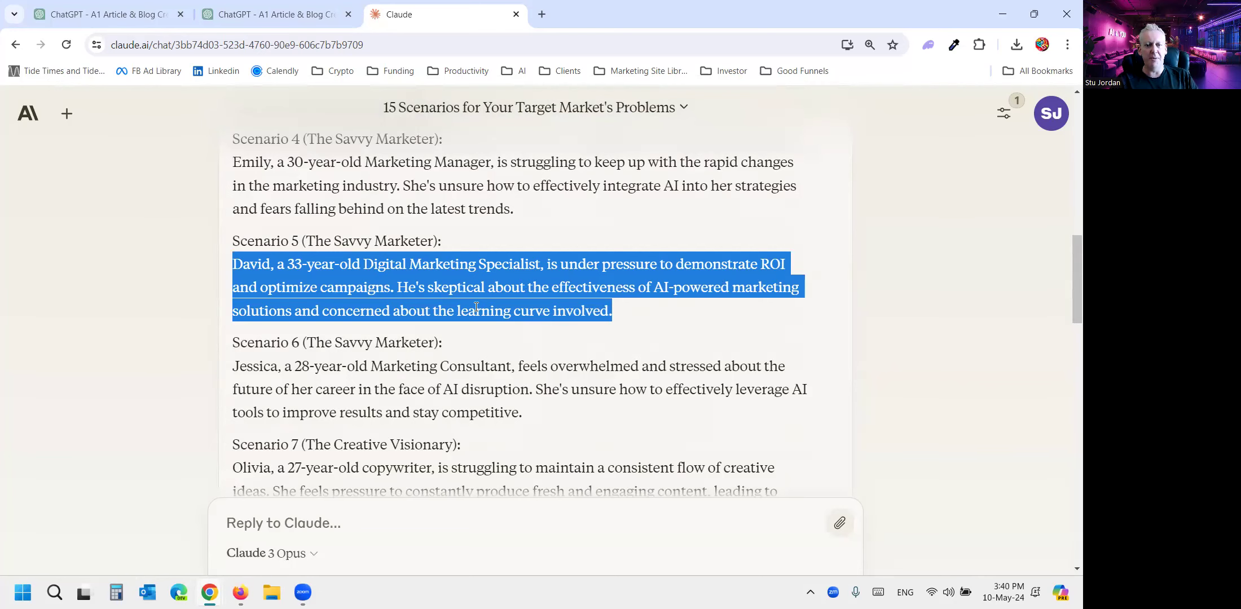
pyautogui.scroll(-4, 492, 305)
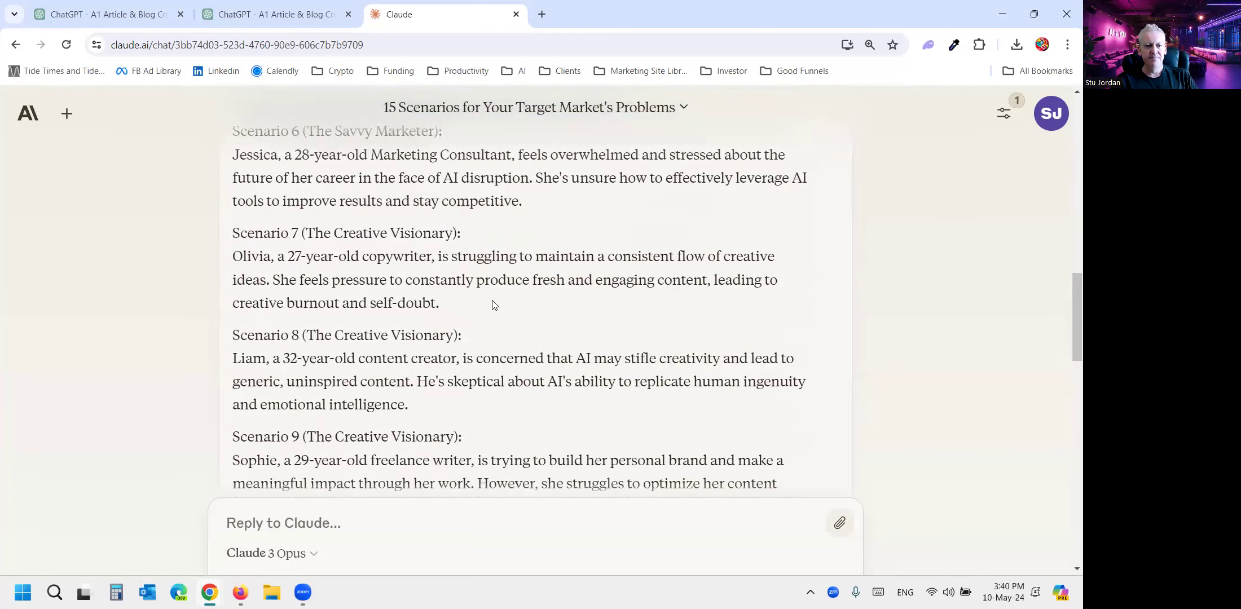
pyautogui.scroll(-3, 492, 305)
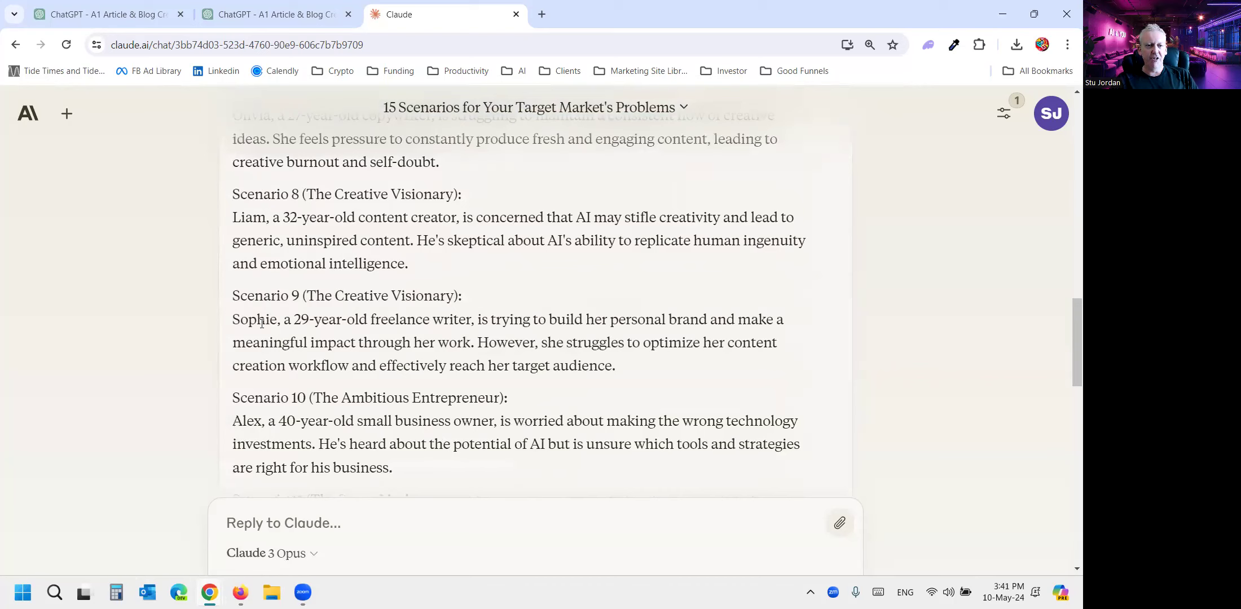
pyautogui.moveTo(232, 324); pyautogui.dragTo(725, 357)
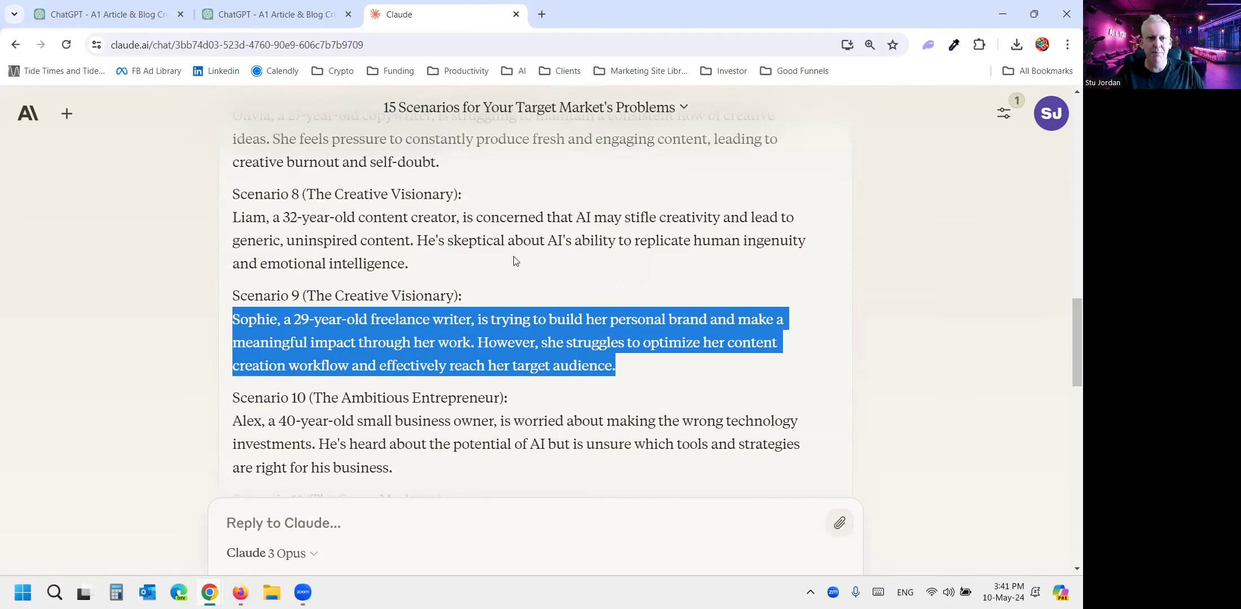
# - Return to the A1 Article & Blog Creator chat with 'Unleashing Marketing Brilliance with MAF V2'
pyautogui.click(96, 14)
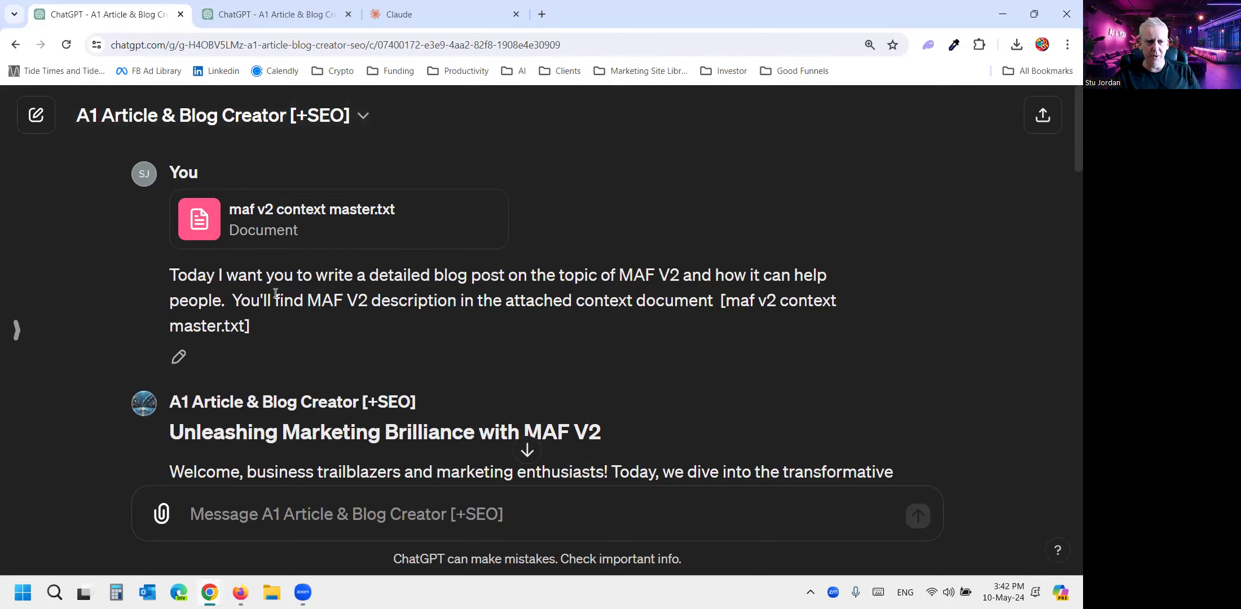
# - Compare the two chats and highlight 'topic of MAF V2' in the topic-based prompt
pyautogui.scroll(-1, 276, 292)
pyautogui.scroll(1, 309, 292)
pyautogui.click(265, 14)
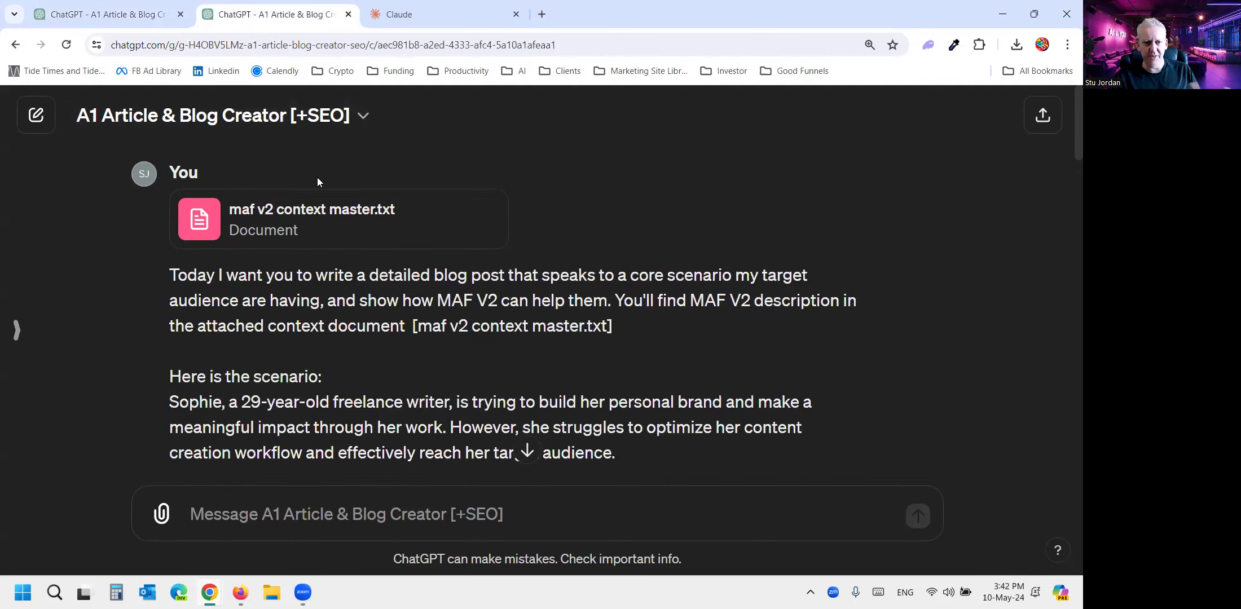
pyautogui.click(100, 18)
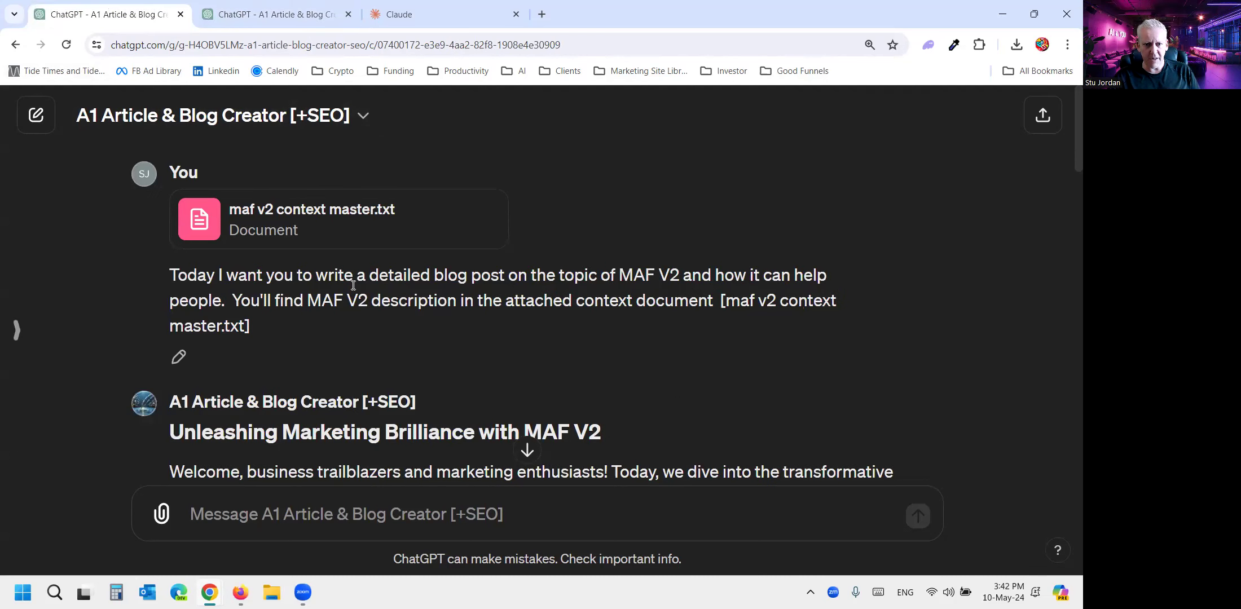
pyautogui.moveTo(558, 277); pyautogui.dragTo(677, 284)
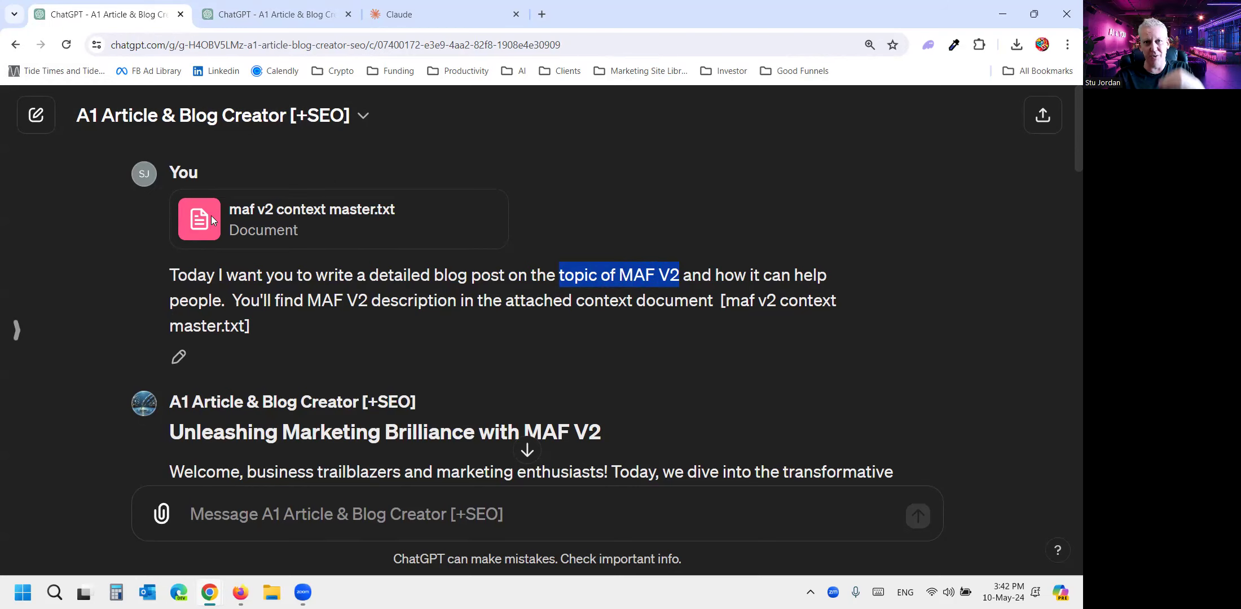
# - Read the topic-based post down to its Conclusion, highlighting the Lead Generation description
pyautogui.scroll(-4, 361, 291)
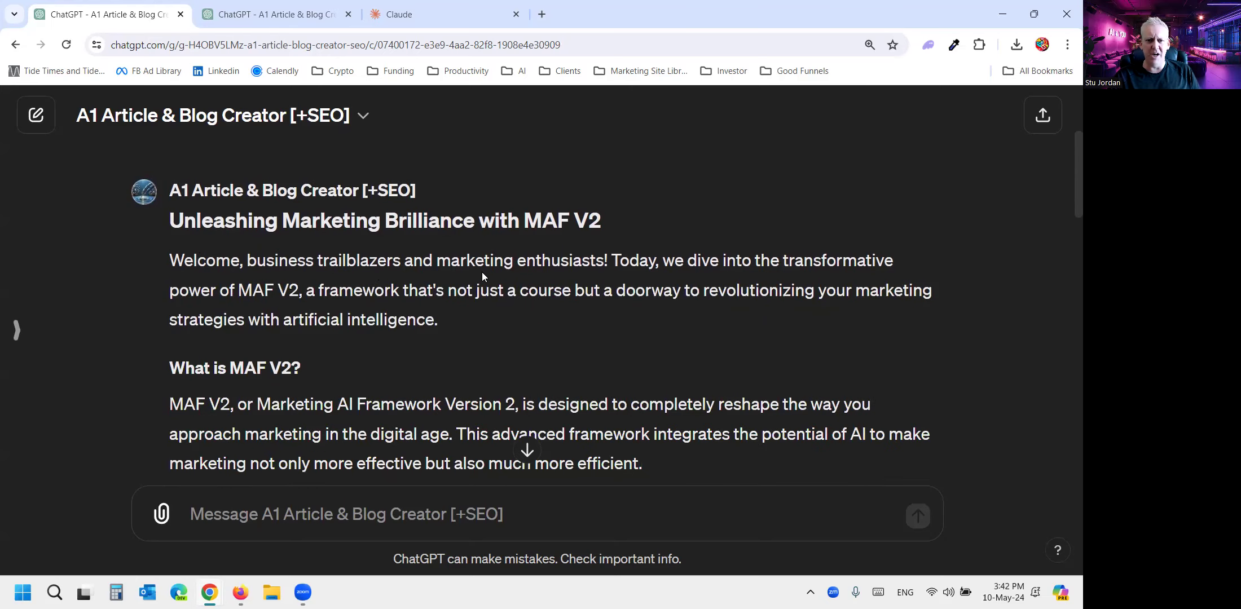
pyautogui.scroll(-2, 457, 271)
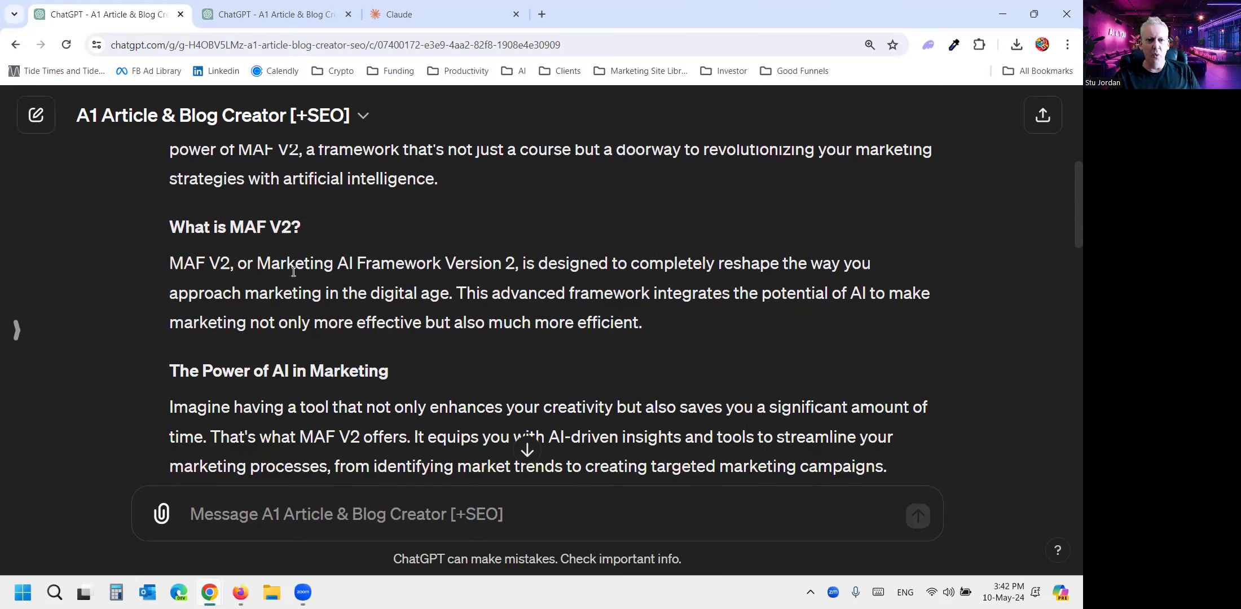
pyautogui.scroll(-3, 293, 270)
pyautogui.scroll(-3, 353, 299)
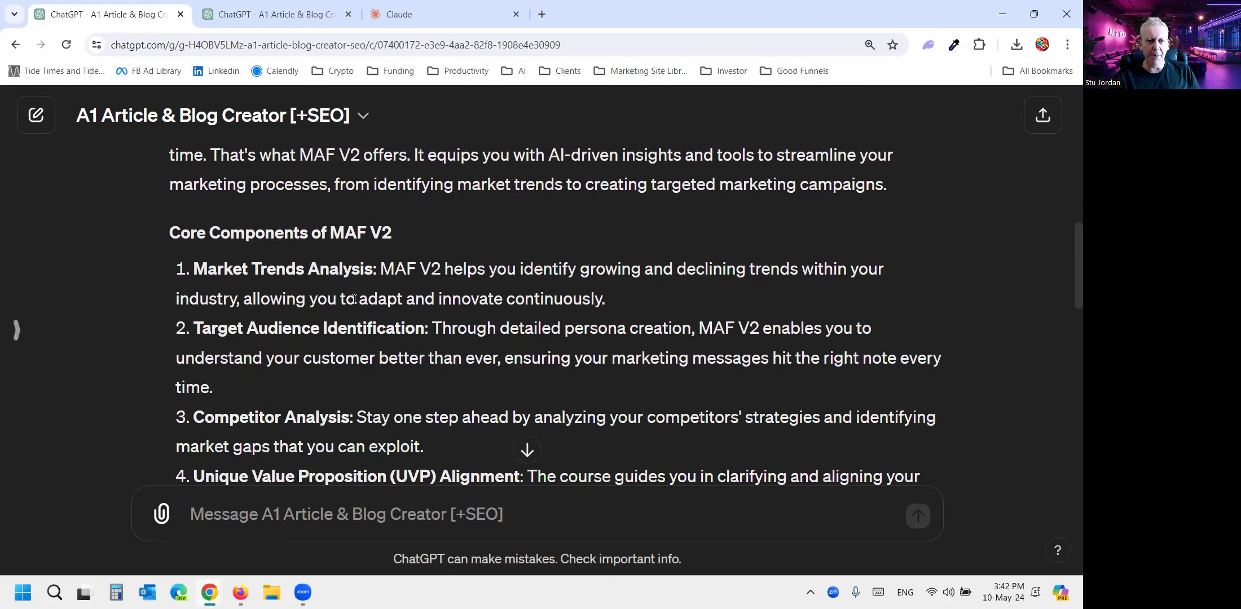
pyautogui.scroll(-2, 353, 300)
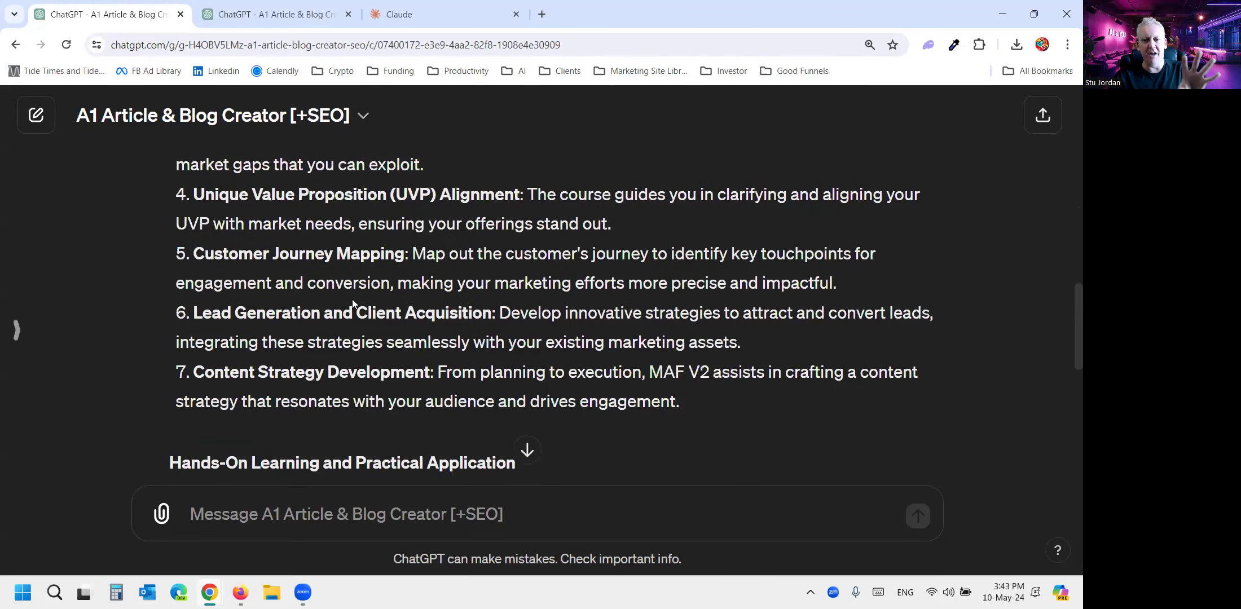
pyautogui.moveTo(742, 342); pyautogui.dragTo(479, 304)
pyautogui.scroll(-5, 480, 304)
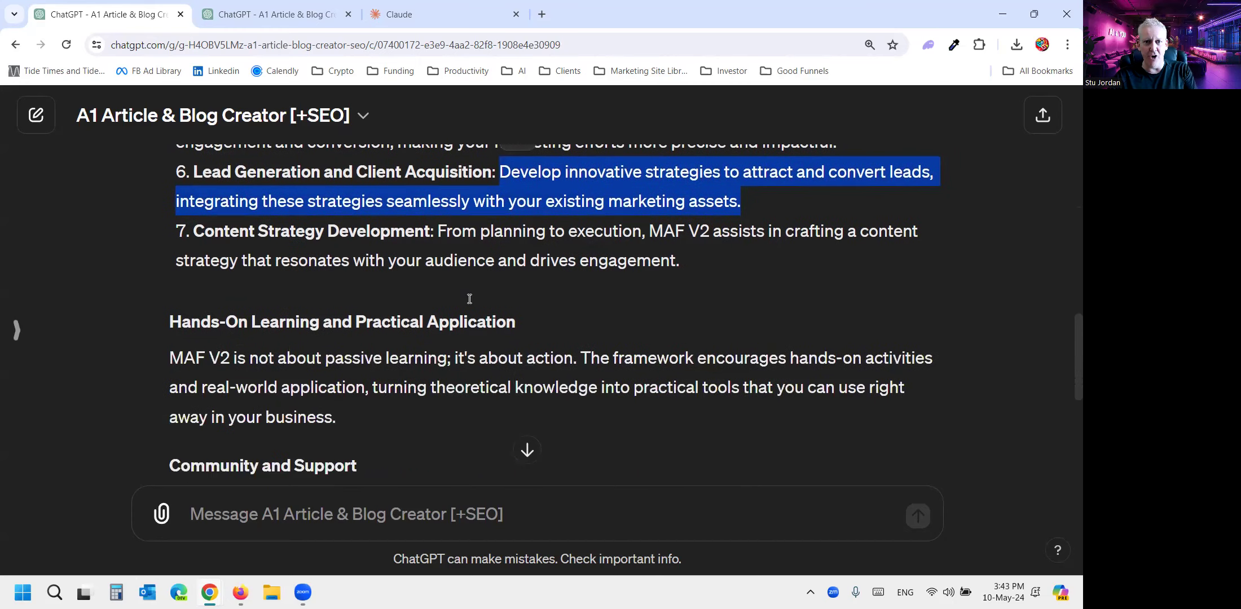
pyautogui.scroll(-2, 336, 319)
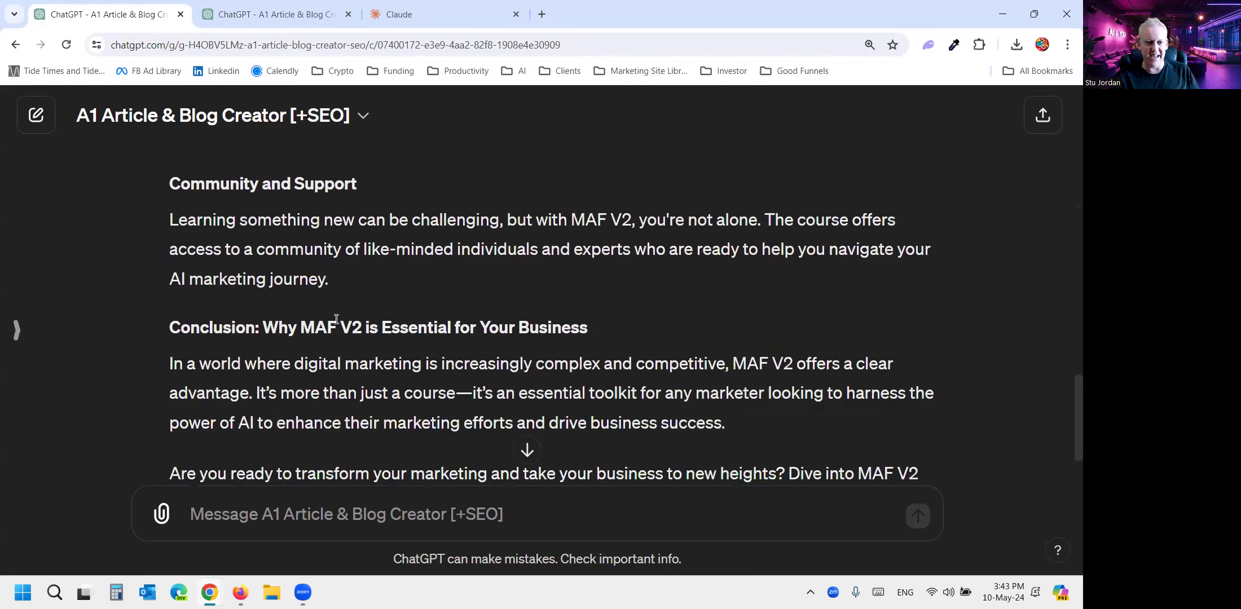
pyautogui.scroll(-2, 352, 338)
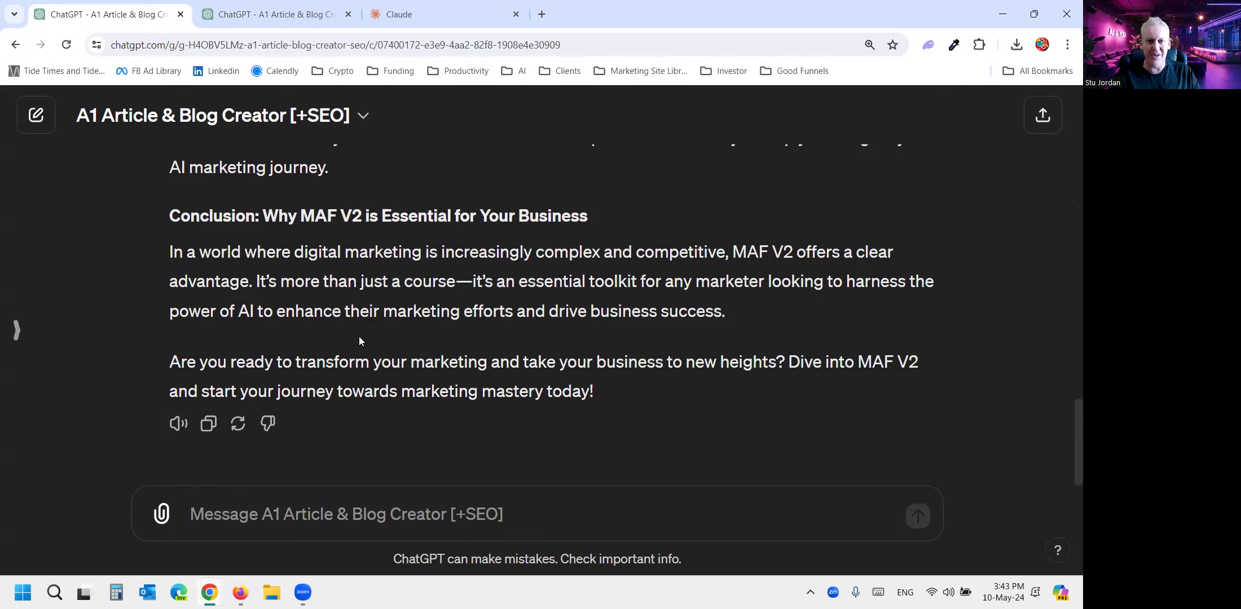
pyautogui.click(260, 22)
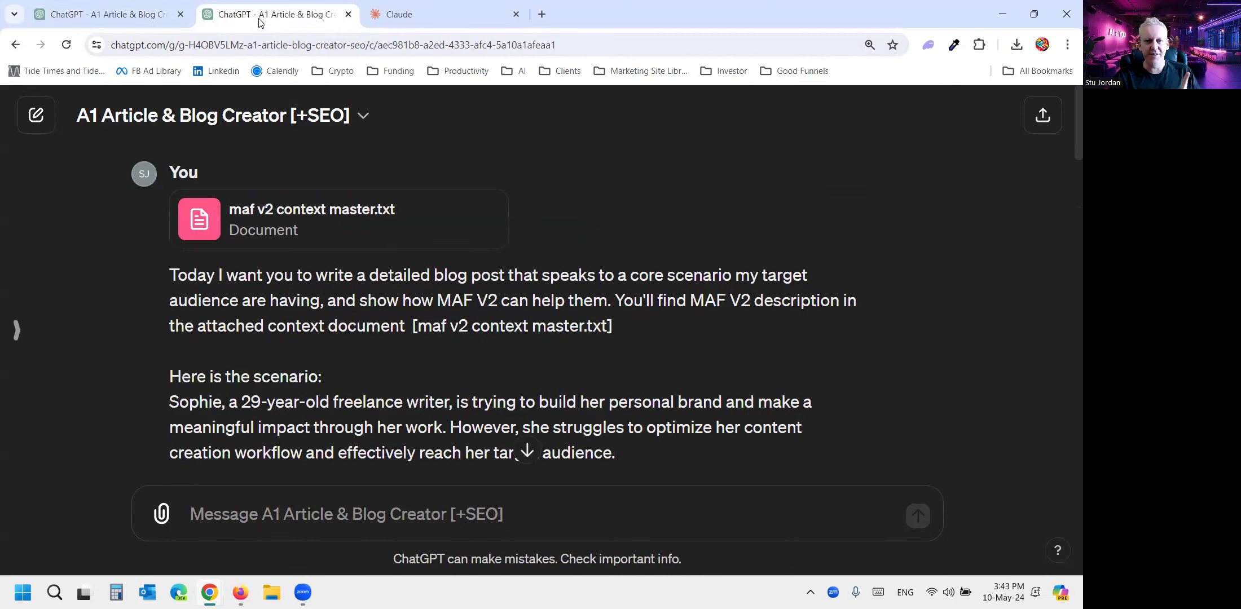
pyautogui.scroll(-3, 382, 311)
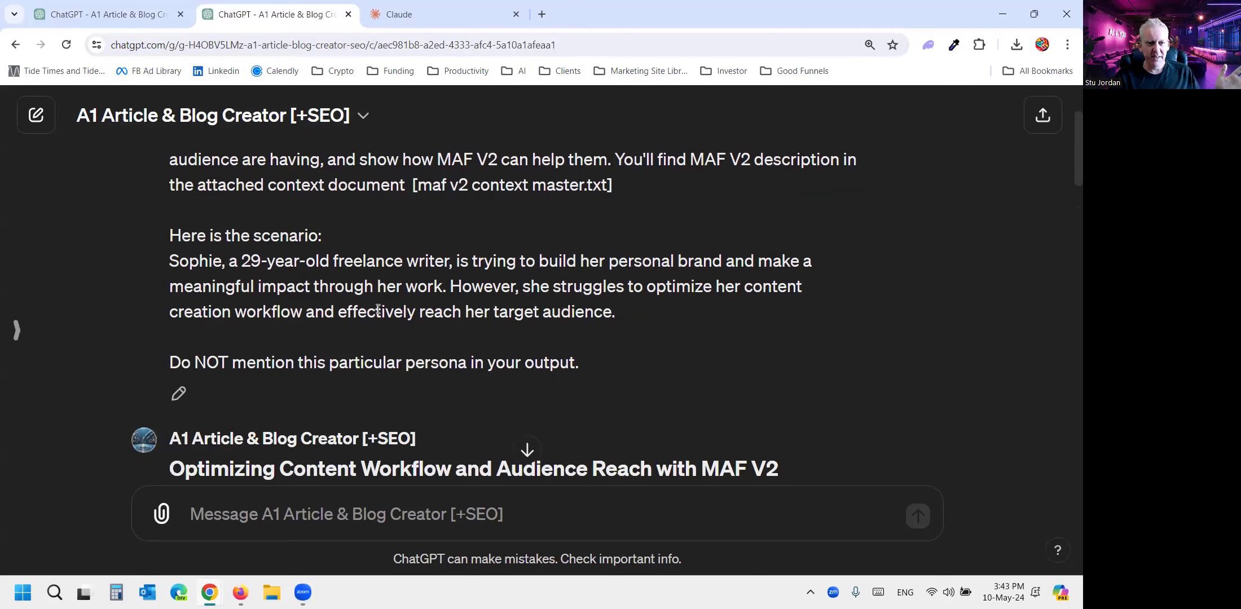
pyautogui.moveTo(160, 253); pyautogui.dragTo(640, 328)
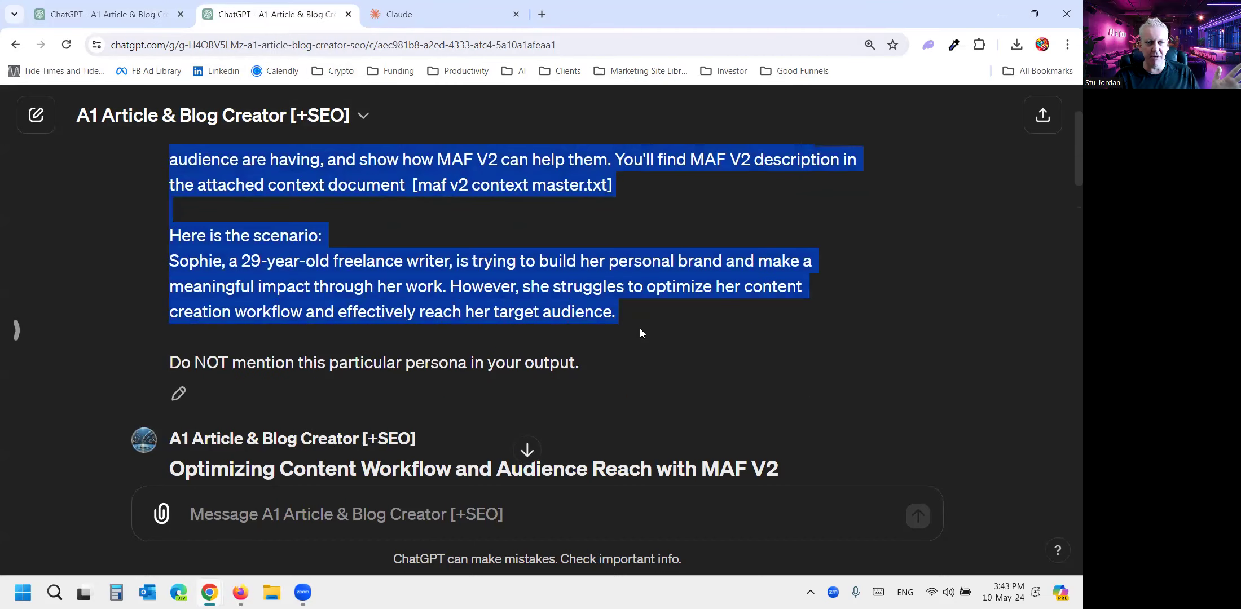
pyautogui.click(493, 278)
pyautogui.scroll(3, 489, 279)
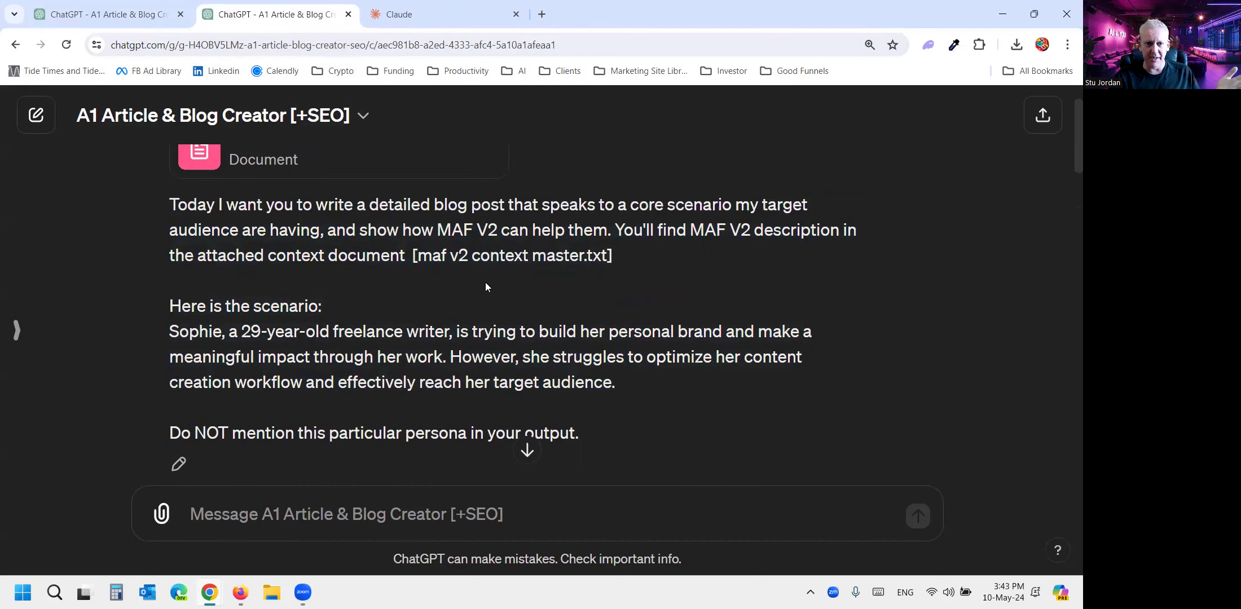
pyautogui.moveTo(173, 277); pyautogui.dragTo(604, 305)
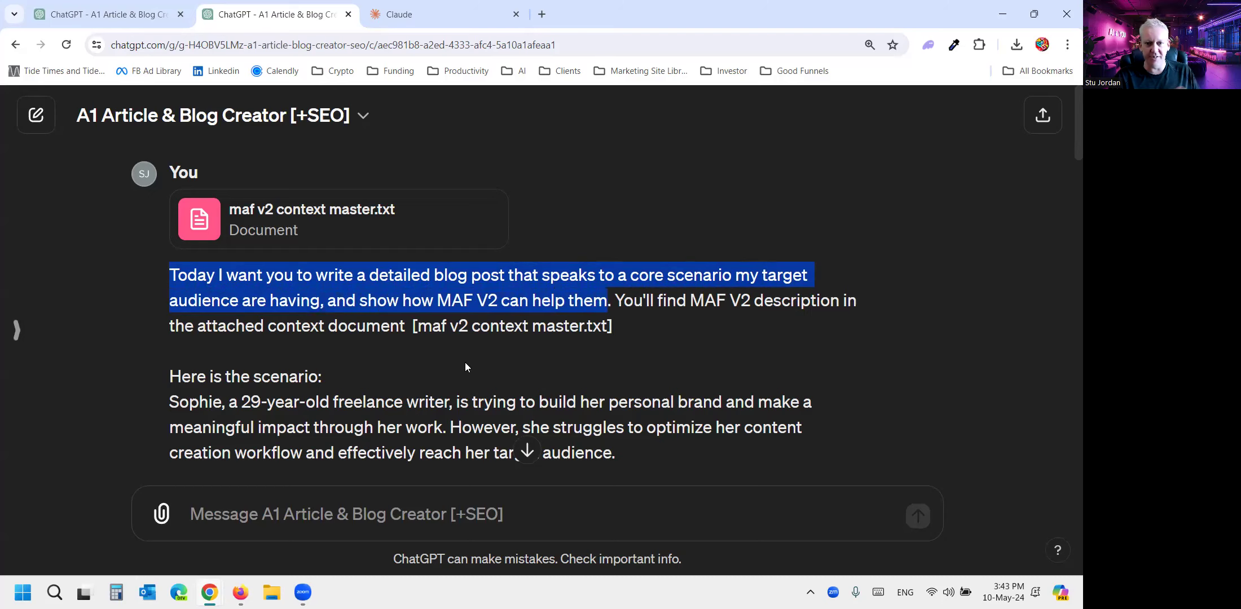
pyautogui.scroll(-2, 448, 360)
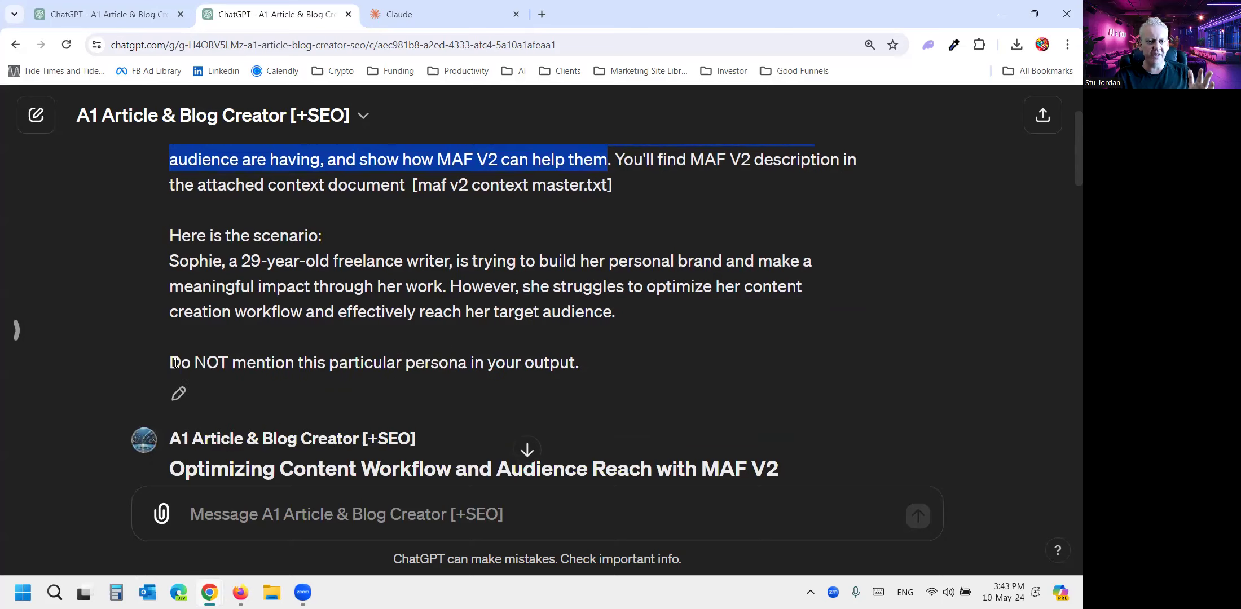
pyautogui.moveTo(170, 360); pyautogui.dragTo(184, 359)
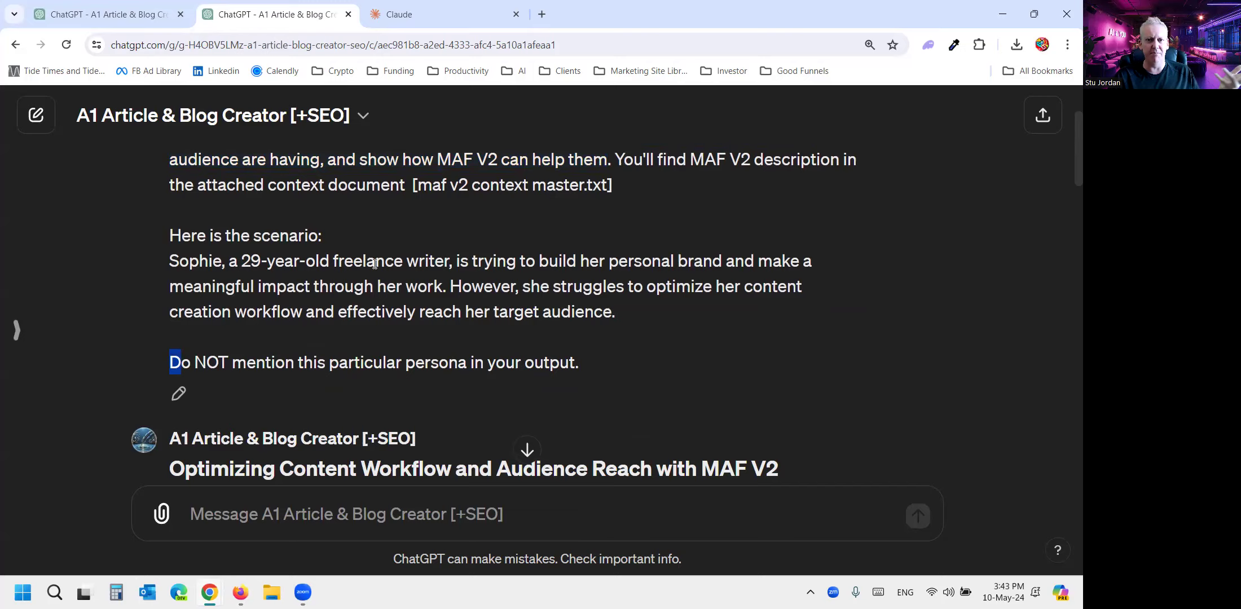
pyautogui.scroll(-5, 394, 248)
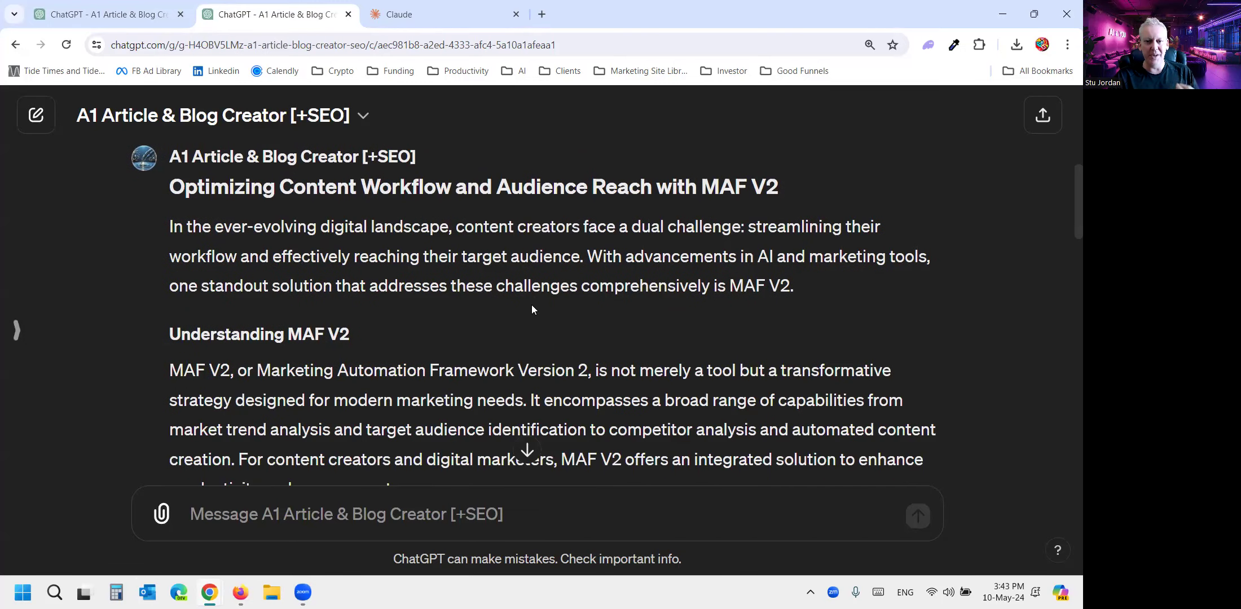
pyautogui.scroll(4, 530, 304)
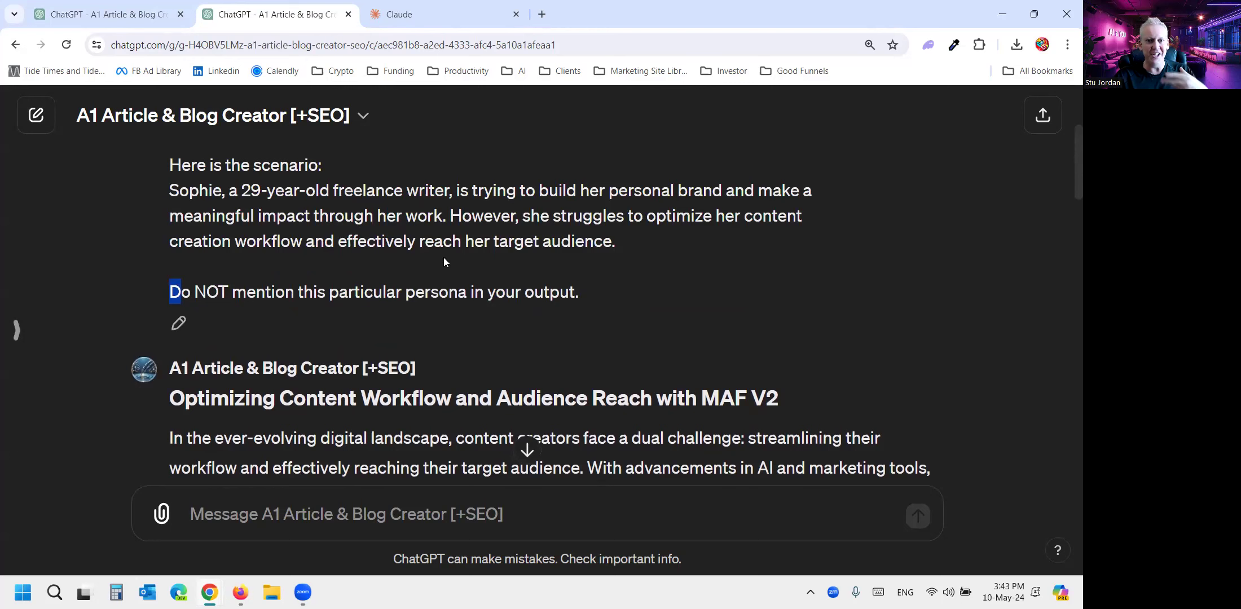
pyautogui.scroll(-4, 470, 249)
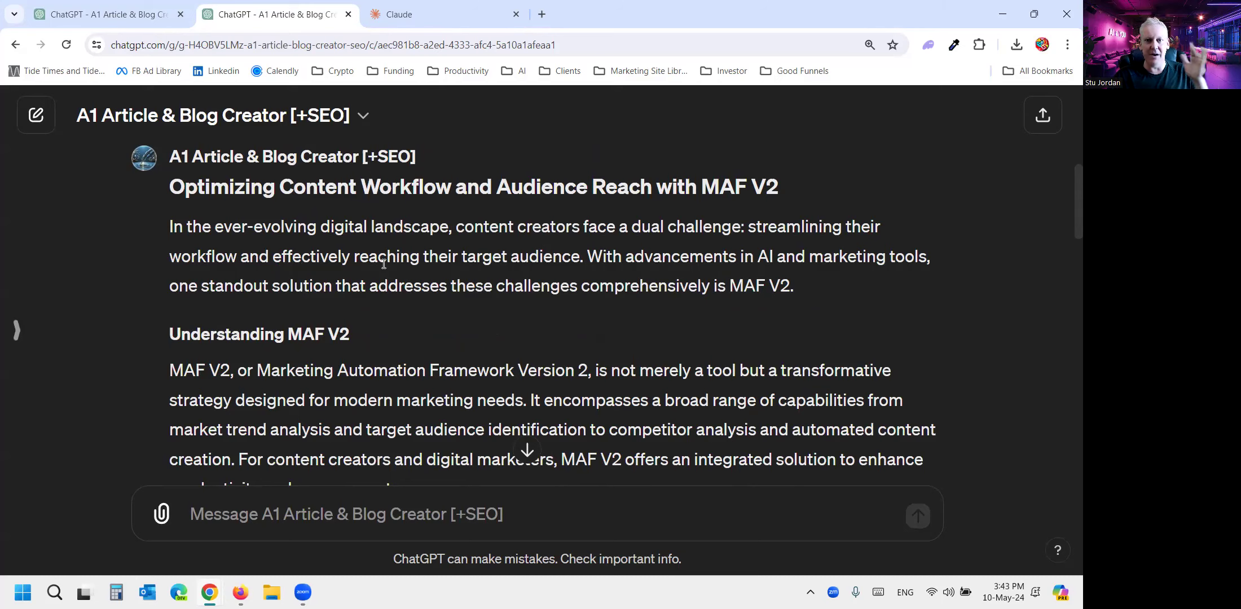
pyautogui.scroll(-1, 400, 259)
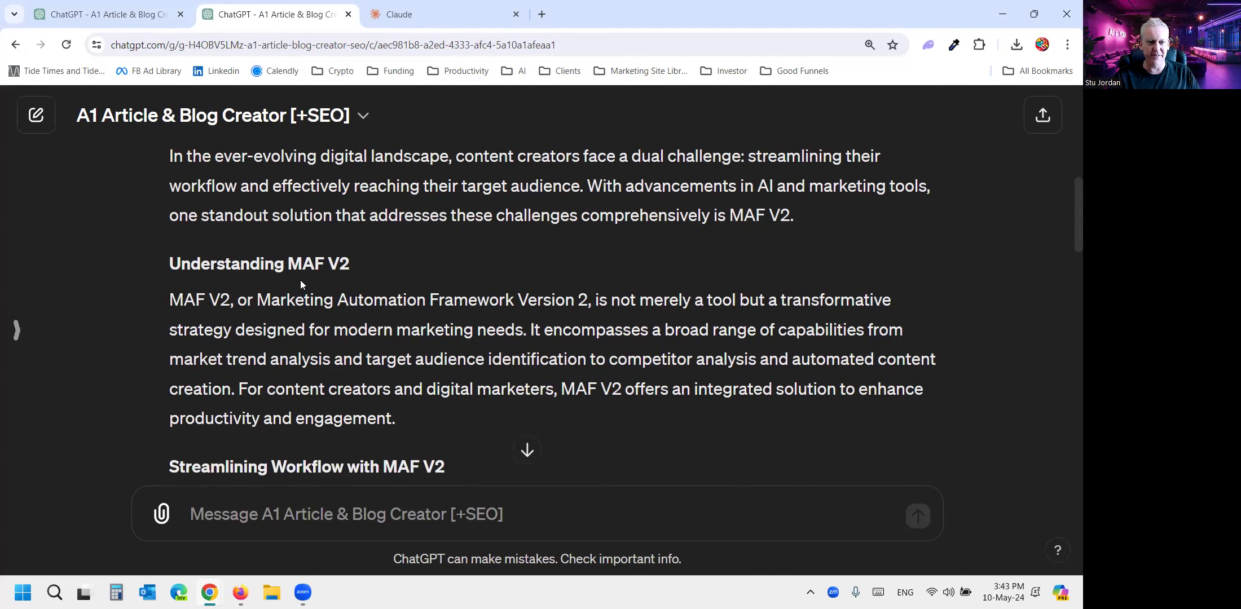
pyautogui.moveTo(168, 293); pyautogui.dragTo(405, 419)
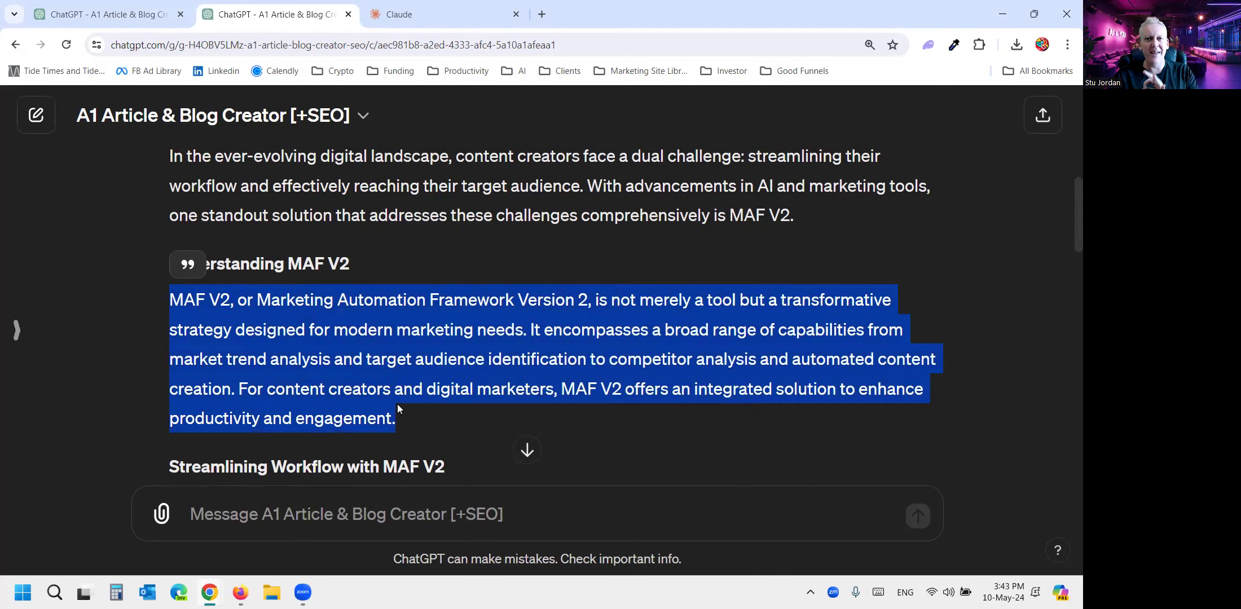
pyautogui.scroll(5, 398, 282)
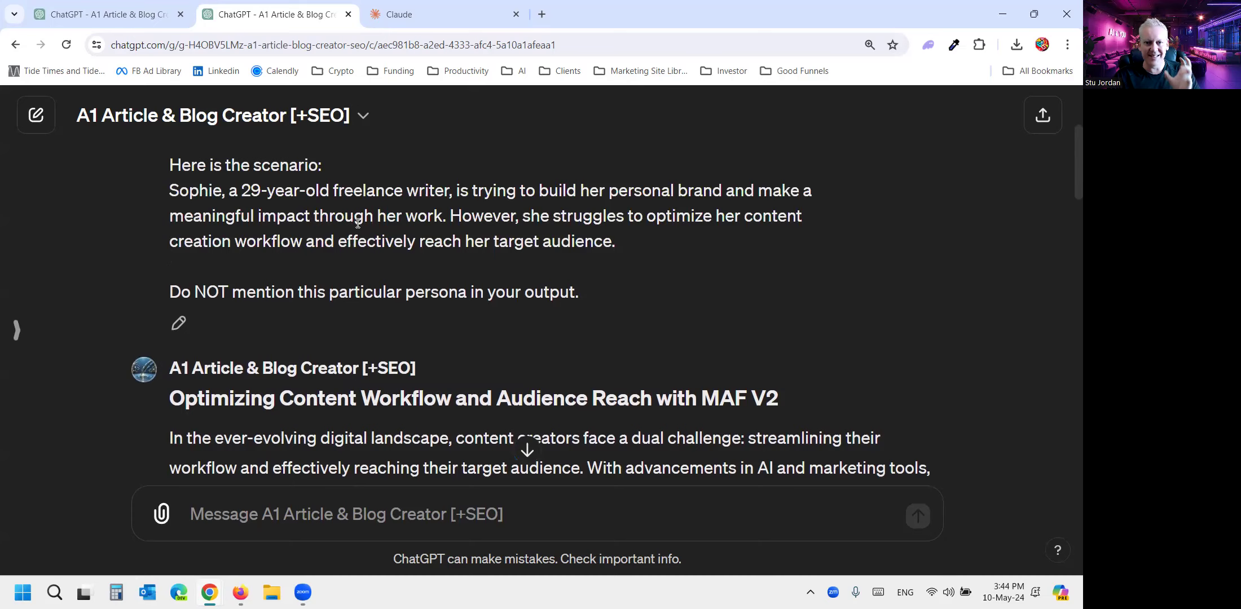
pyautogui.scroll(-5, 398, 240)
pyautogui.scroll(-5, 387, 262)
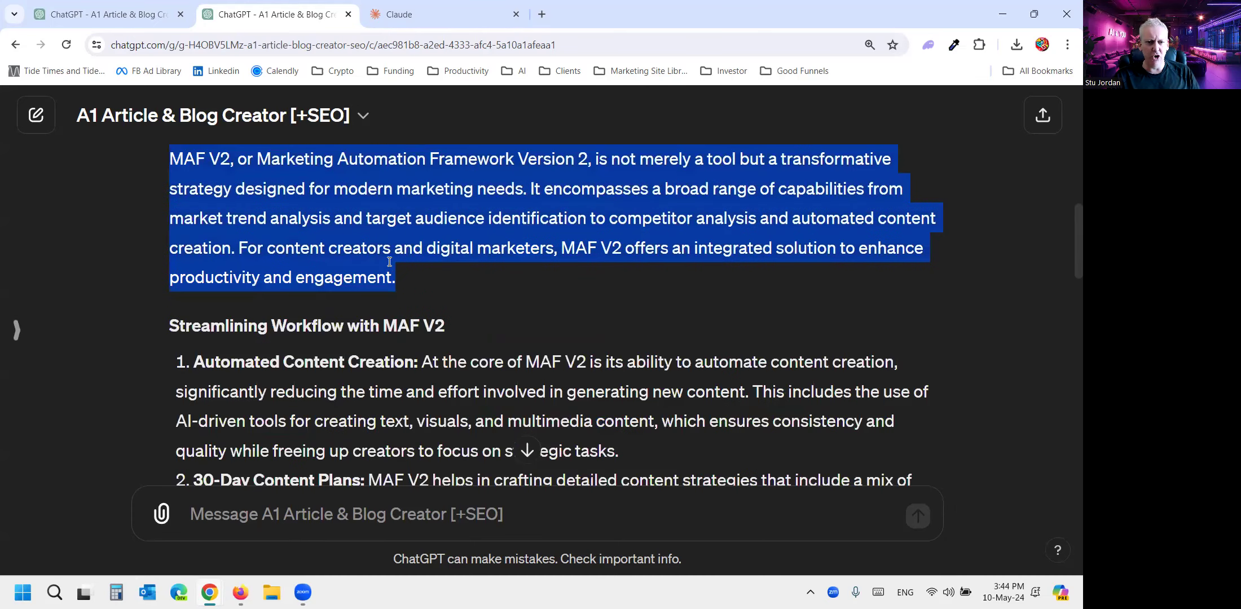
pyautogui.scroll(1, 186, 281)
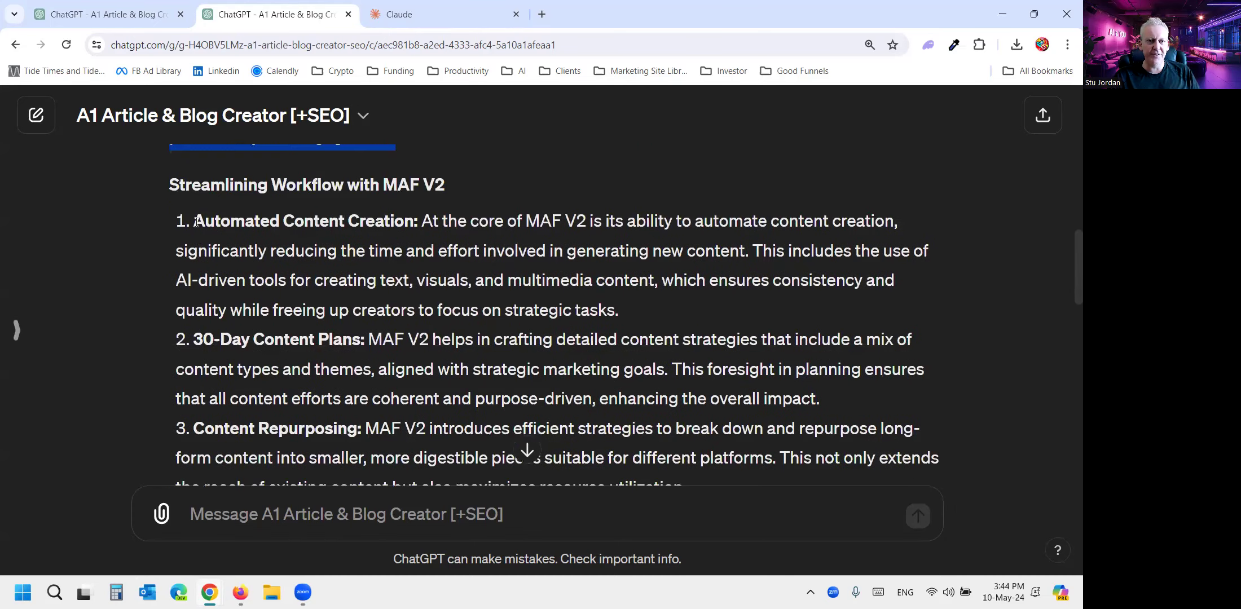
pyautogui.moveTo(195, 221); pyautogui.dragTo(401, 457)
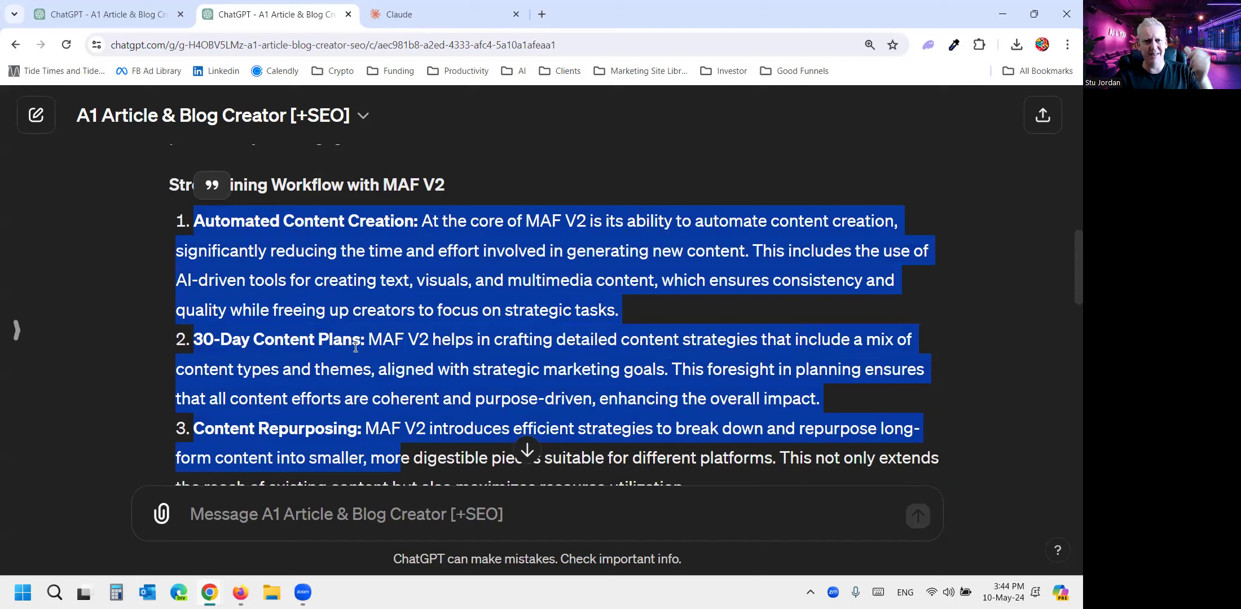
pyautogui.click(375, 378)
pyautogui.scroll(-1, 381, 343)
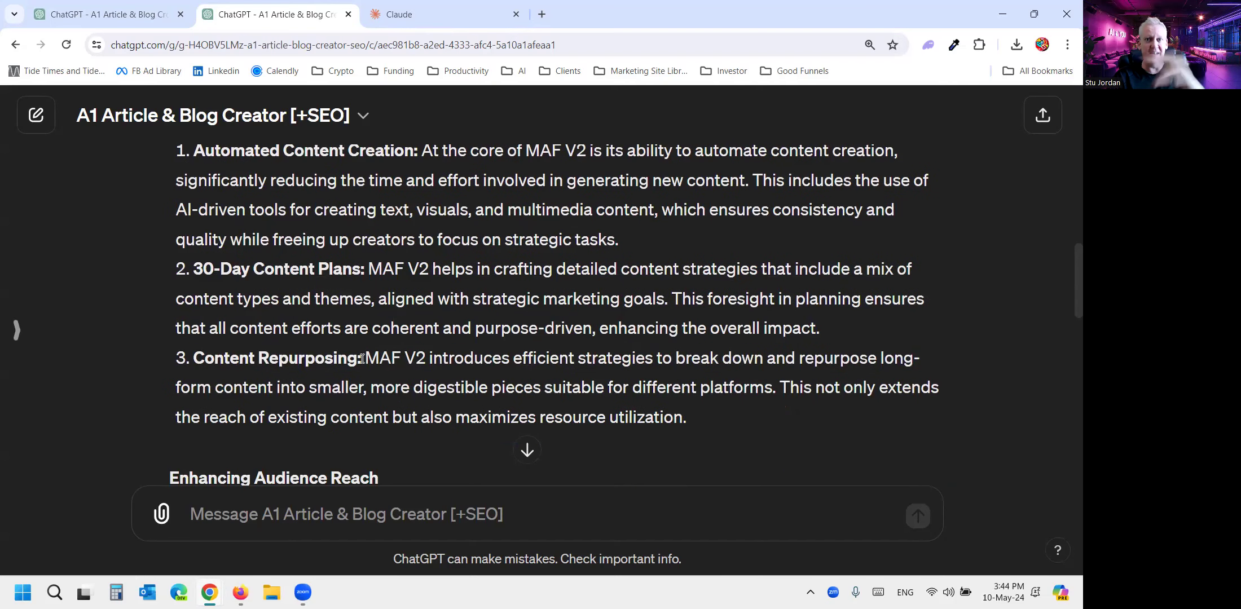
pyautogui.moveTo(361, 359); pyautogui.dragTo(239, 358)
pyautogui.scroll(-1, 375, 287)
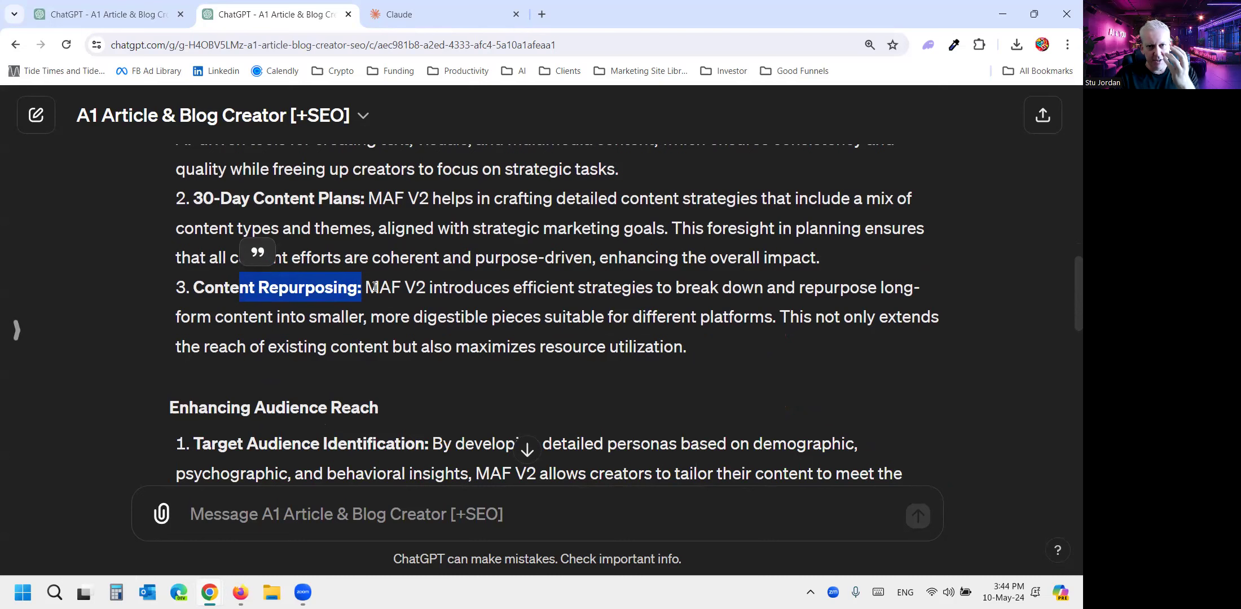
pyautogui.click(354, 279)
pyautogui.scroll(-3, 280, 294)
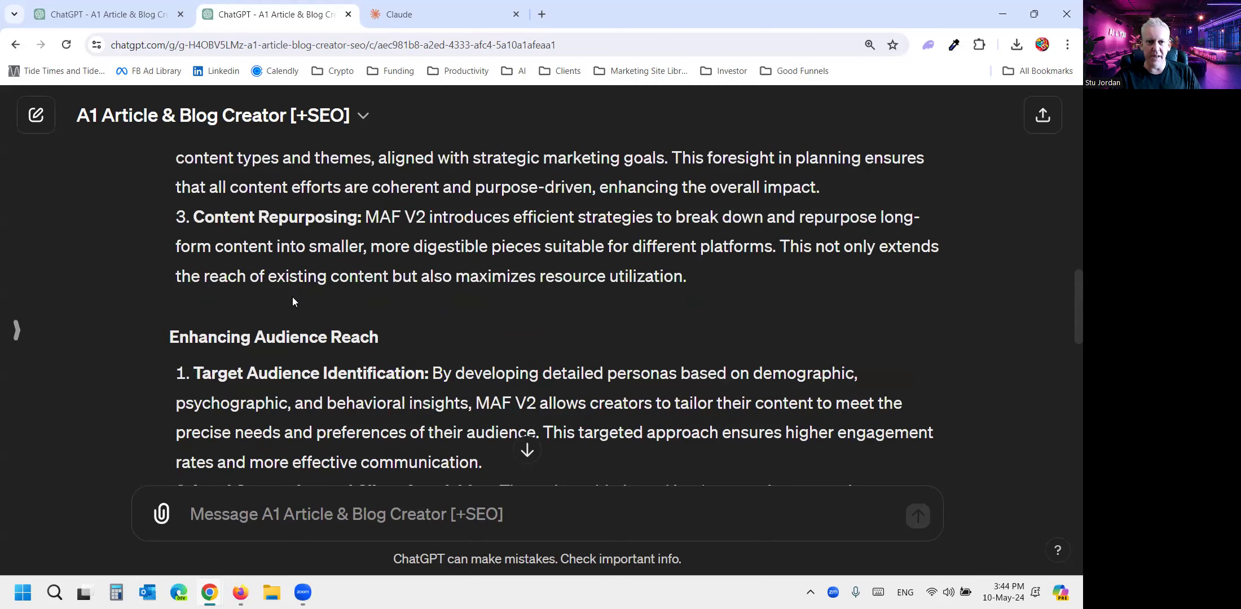
# - Highlight the content workflow problem, Target Audience Identification, and Lead Generation and Client Acquisition heading
pyautogui.scroll(15, 292, 302)
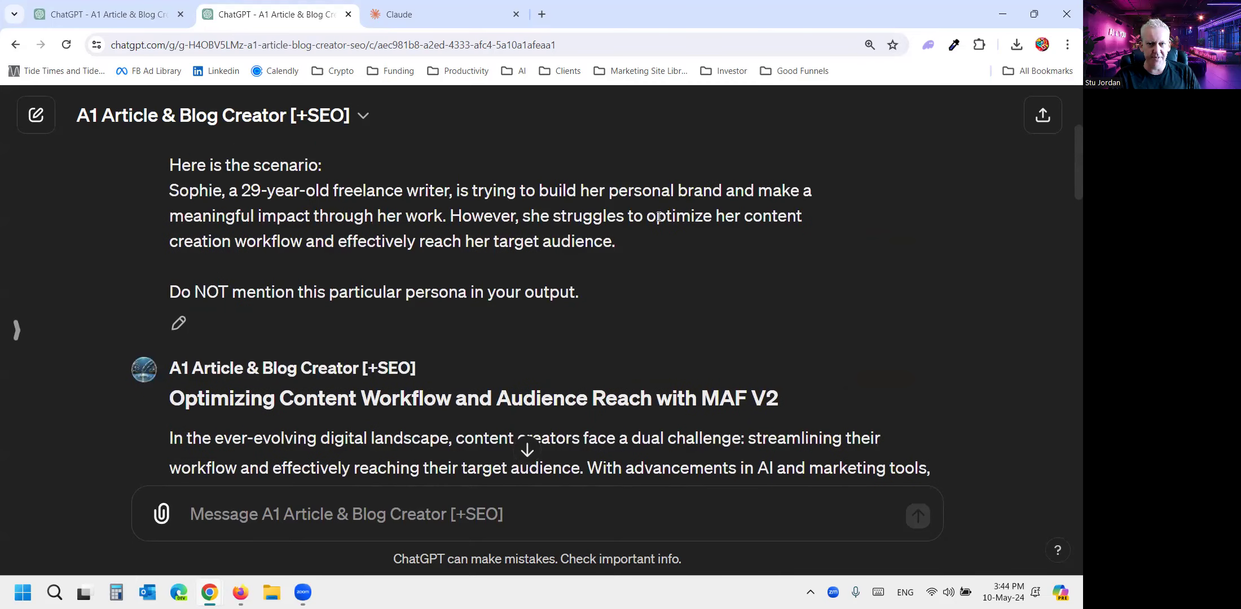
pyautogui.moveTo(646, 217)
pyautogui.mouseDown()
pyautogui.moveTo(564, 257)
pyautogui.moveTo(306, 244)
pyautogui.moveTo(616, 242)
pyautogui.mouseUp()
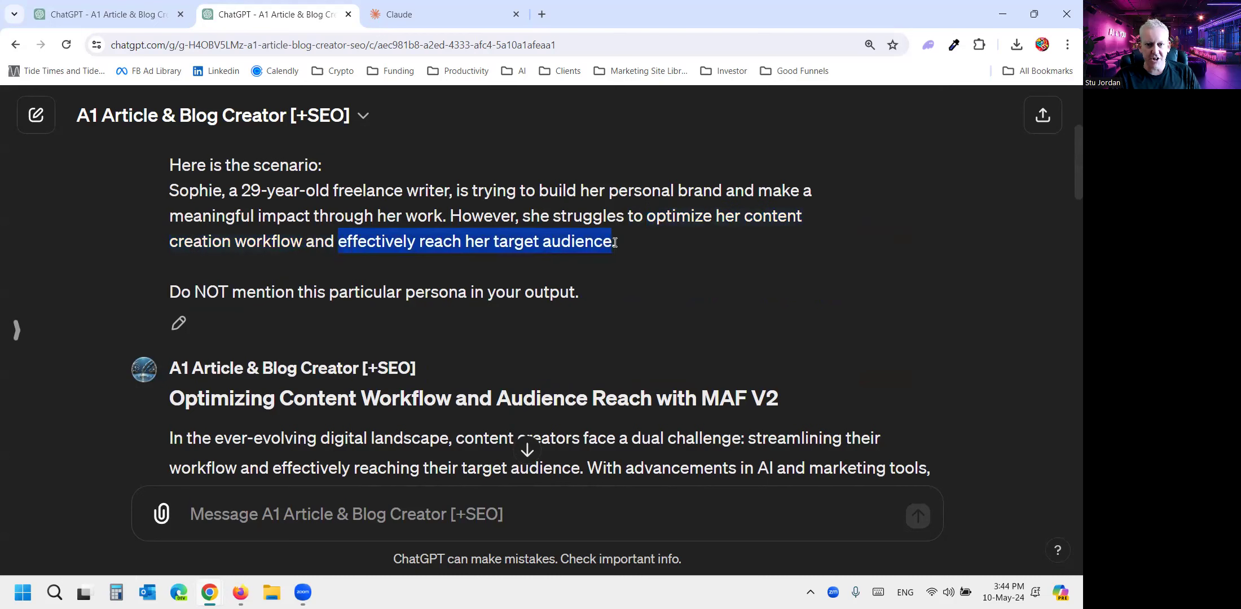
pyautogui.scroll(-15, 442, 256)
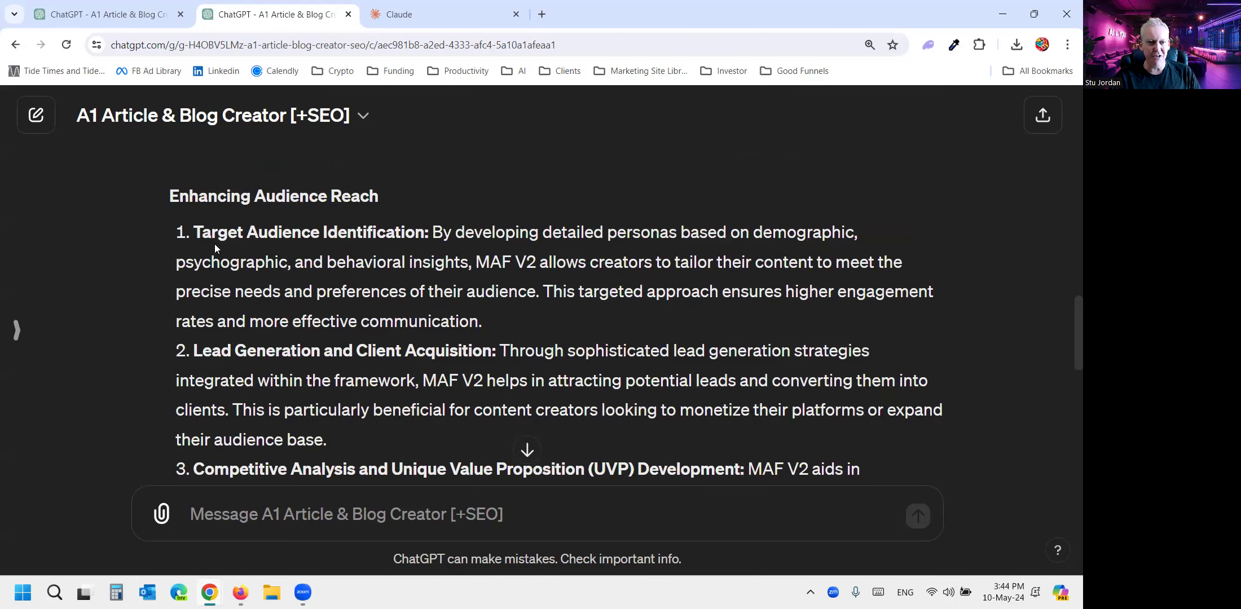
pyautogui.moveTo(194, 232); pyautogui.dragTo(418, 233)
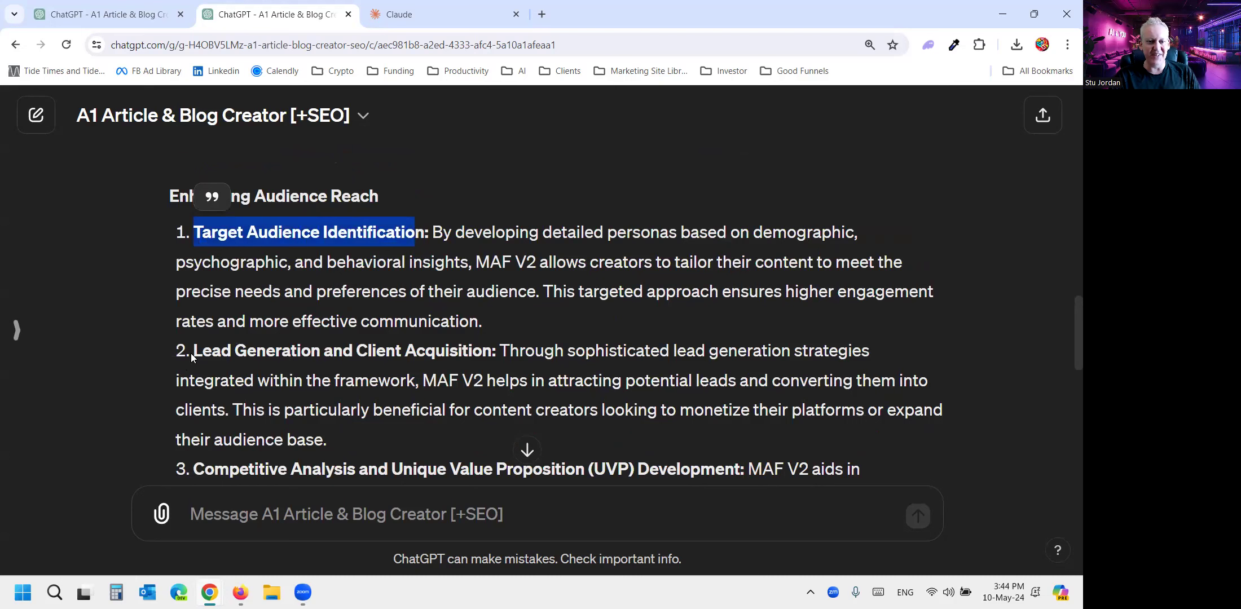
pyautogui.moveTo(191, 353); pyautogui.dragTo(501, 359)
# - Highlight Real-World Application and Benefits and the content creators phrase, then show Claude's scenarios chat
pyautogui.scroll(-4, 415, 294)
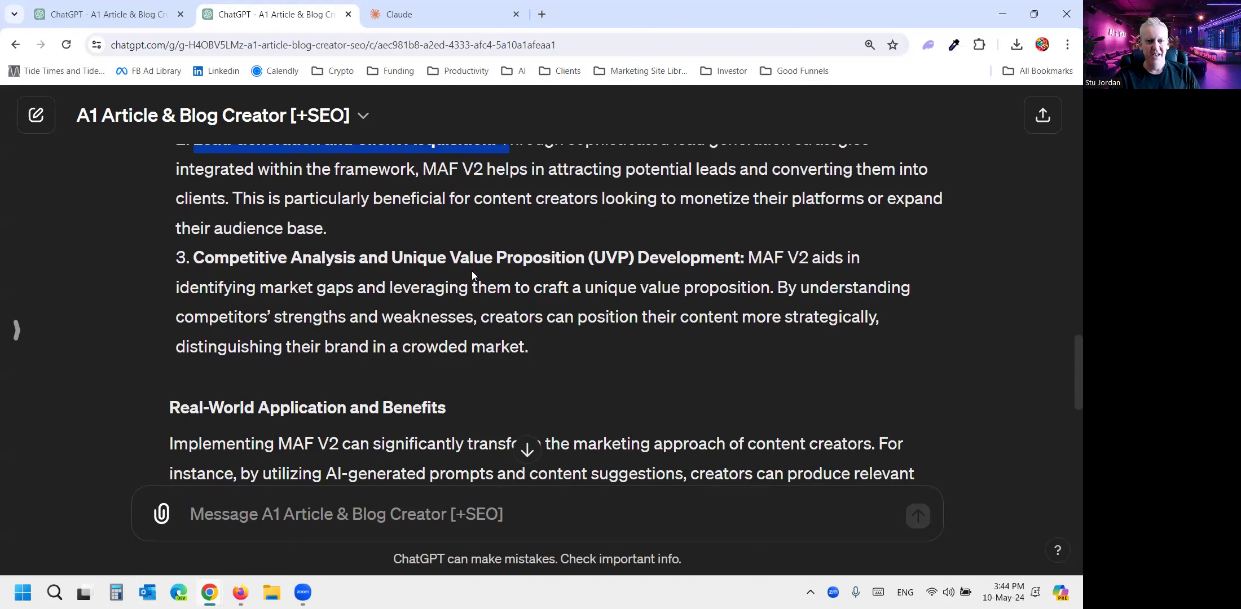
pyautogui.scroll(-3, 472, 272)
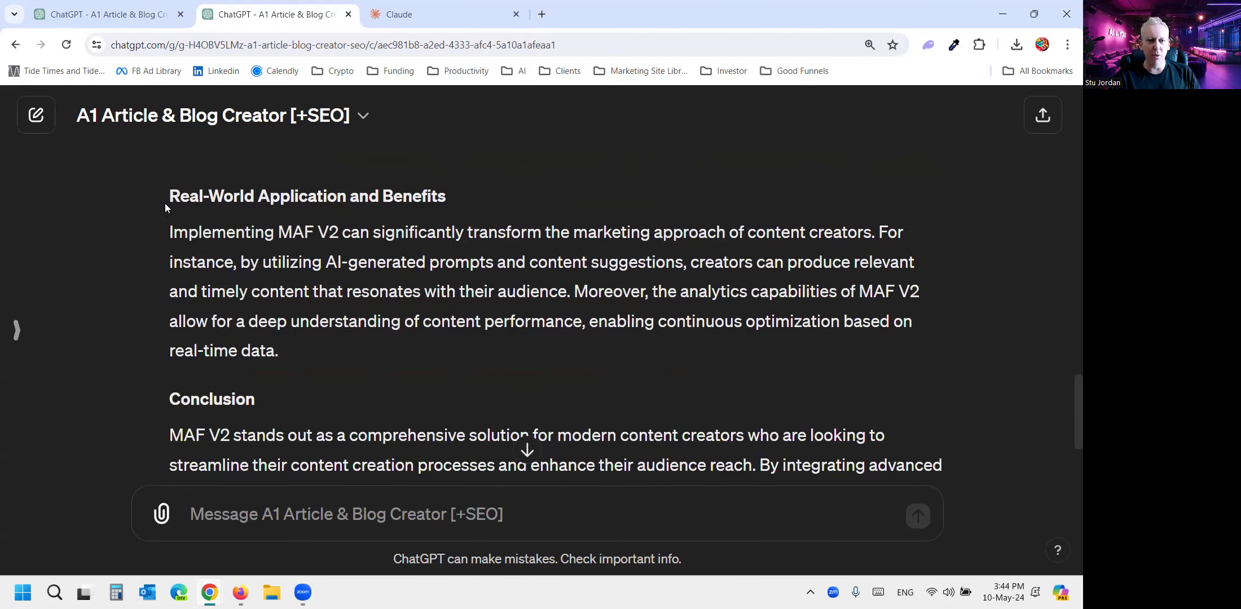
pyautogui.moveTo(164, 202); pyautogui.dragTo(406, 198)
pyautogui.click(423, 276)
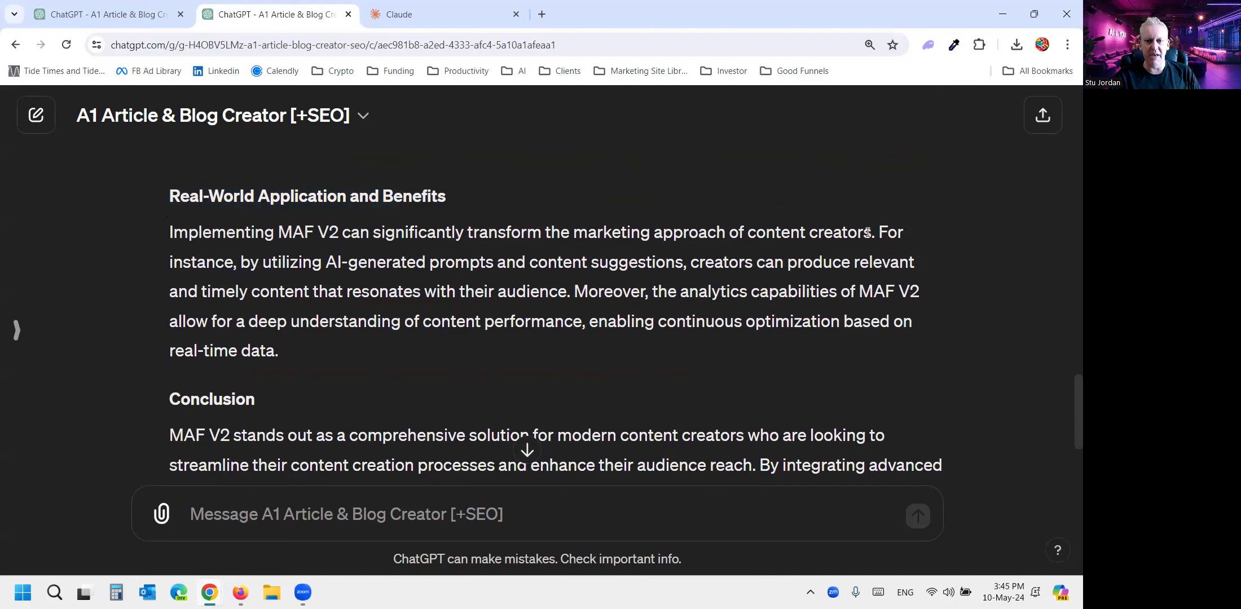
pyautogui.moveTo(879, 237); pyautogui.dragTo(738, 237)
pyautogui.scroll(-3, 563, 290)
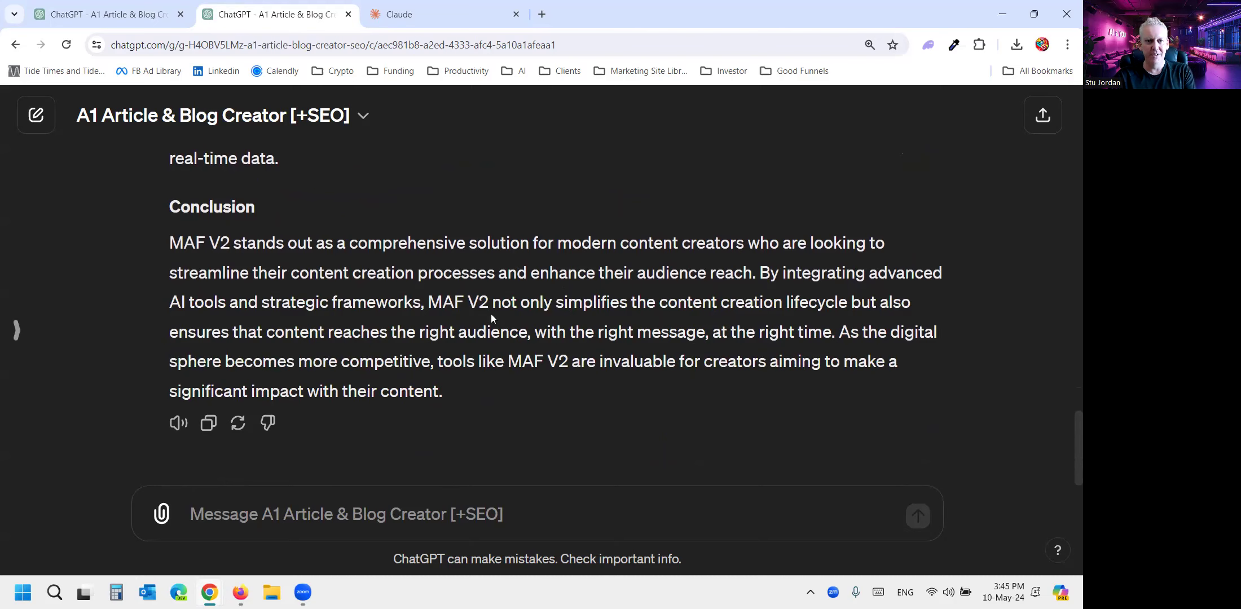
pyautogui.click(388, 18)
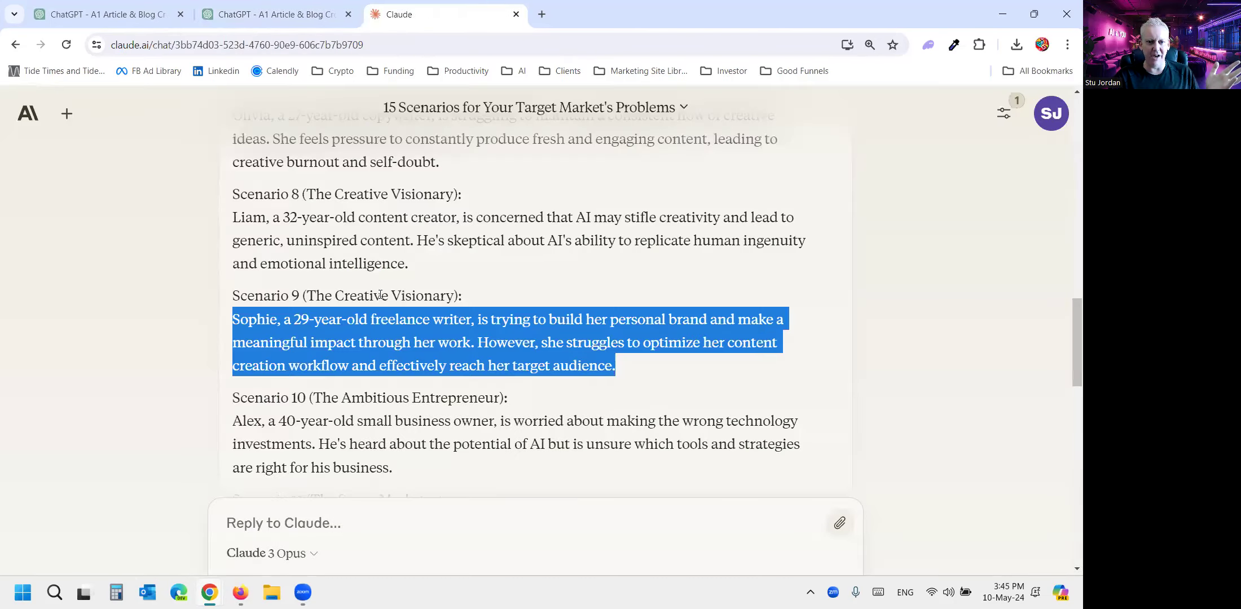
# - Select Claude's original 15-scenario request at the top, then open a new browser tab
pyautogui.scroll(15, 380, 294)
pyautogui.moveTo(261, 326); pyautogui.dragTo(653, 430)
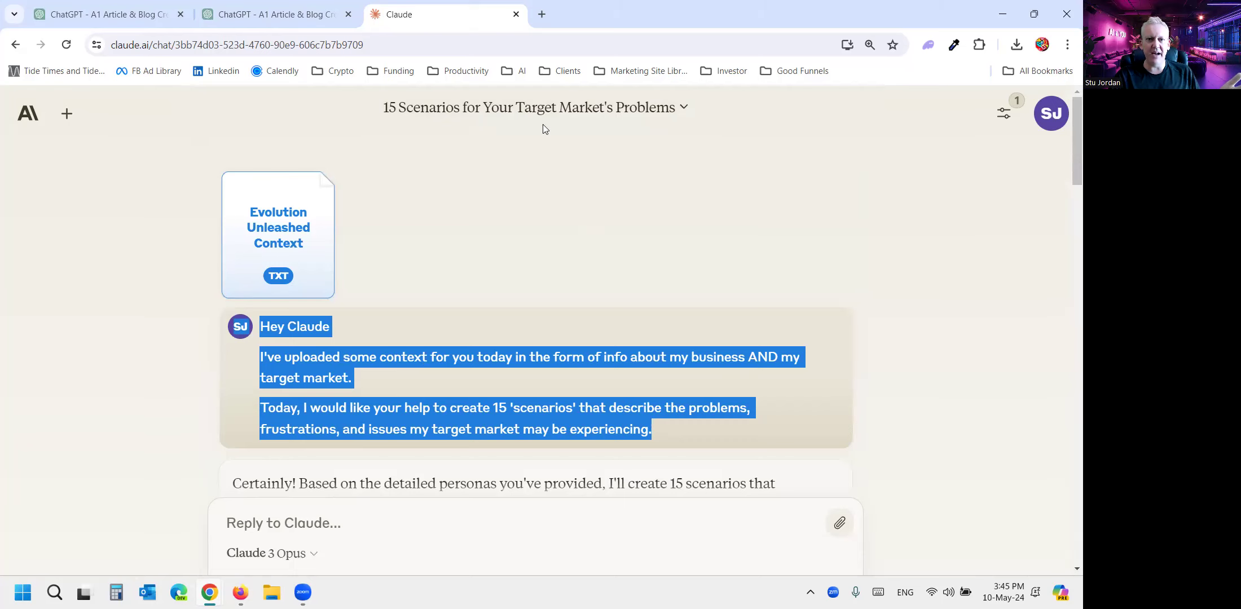
pyautogui.click(541, 14)
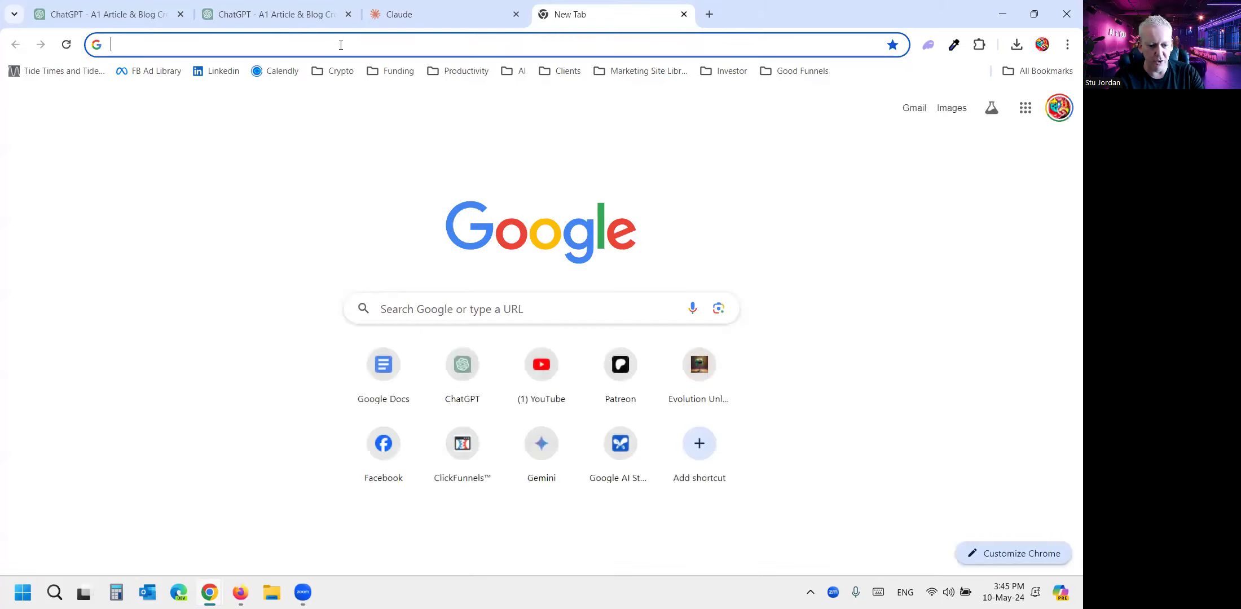
# - Load evolutionunleashed.com and preview, then close, the Ultimate Prompt Toolkit sign-up form
pyautogui.write('evolutionunleashed.com')
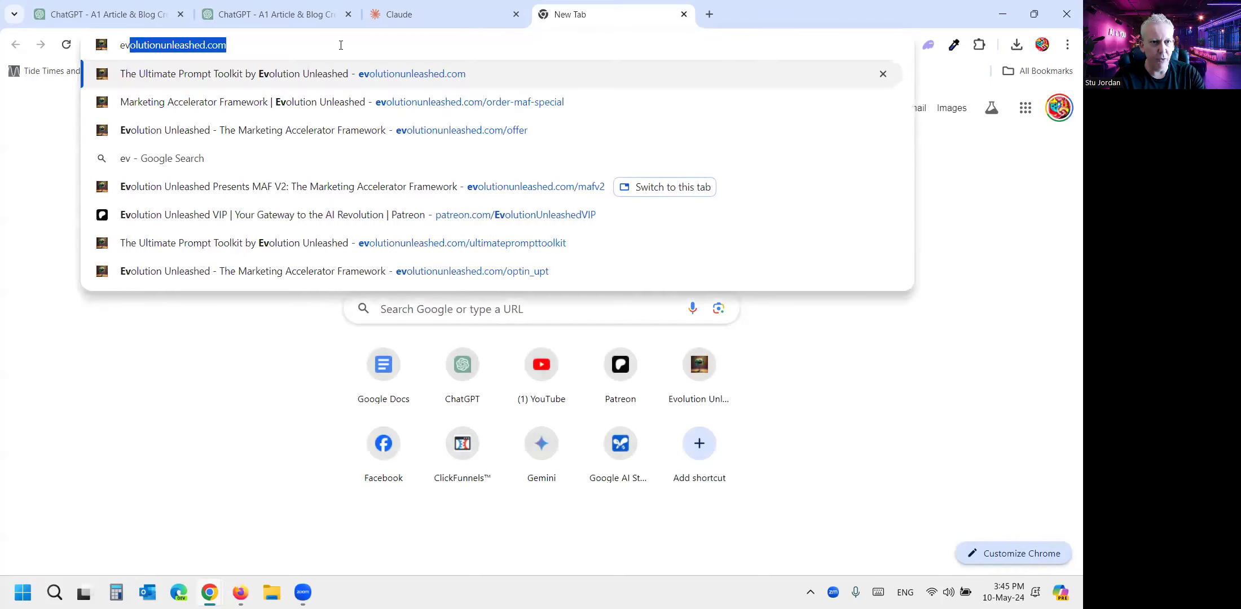
pyautogui.press('Return')
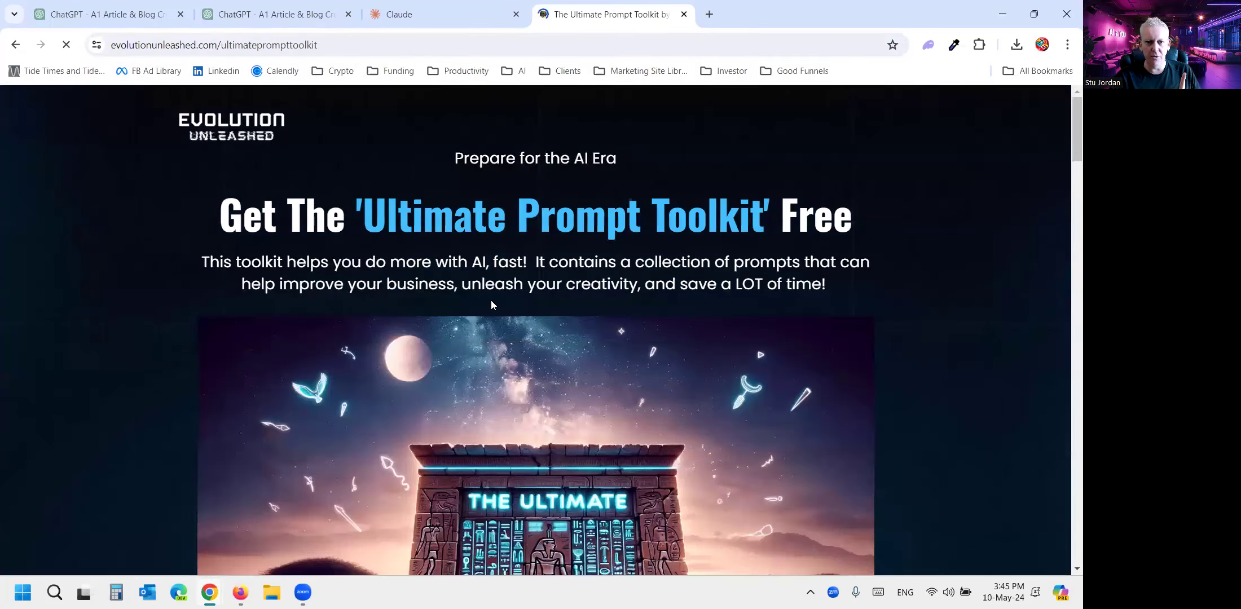
pyautogui.scroll(-1, 486, 297)
pyautogui.scroll(-2, 483, 294)
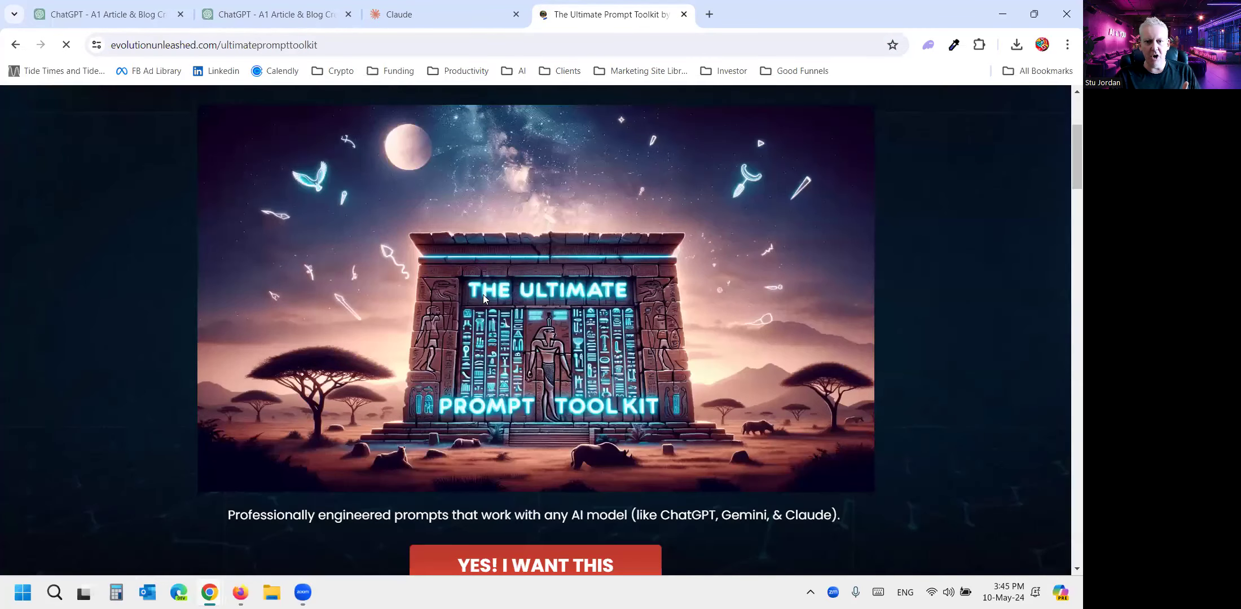
pyautogui.scroll(-3, 754, 326)
pyautogui.click(545, 369)
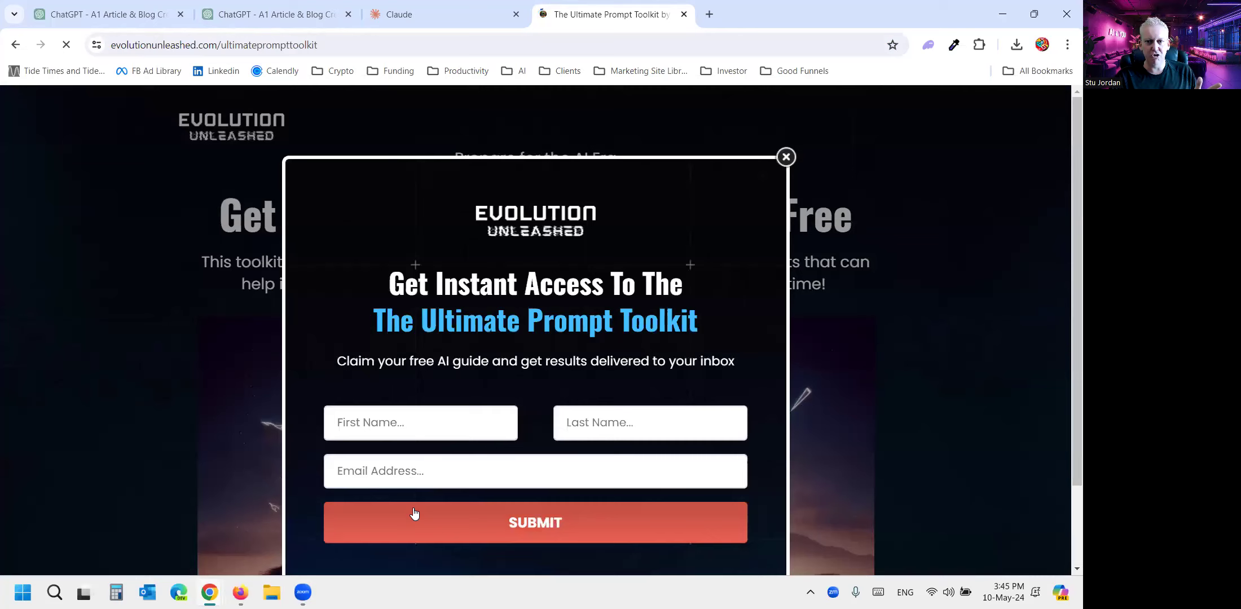
pyautogui.click(786, 157)
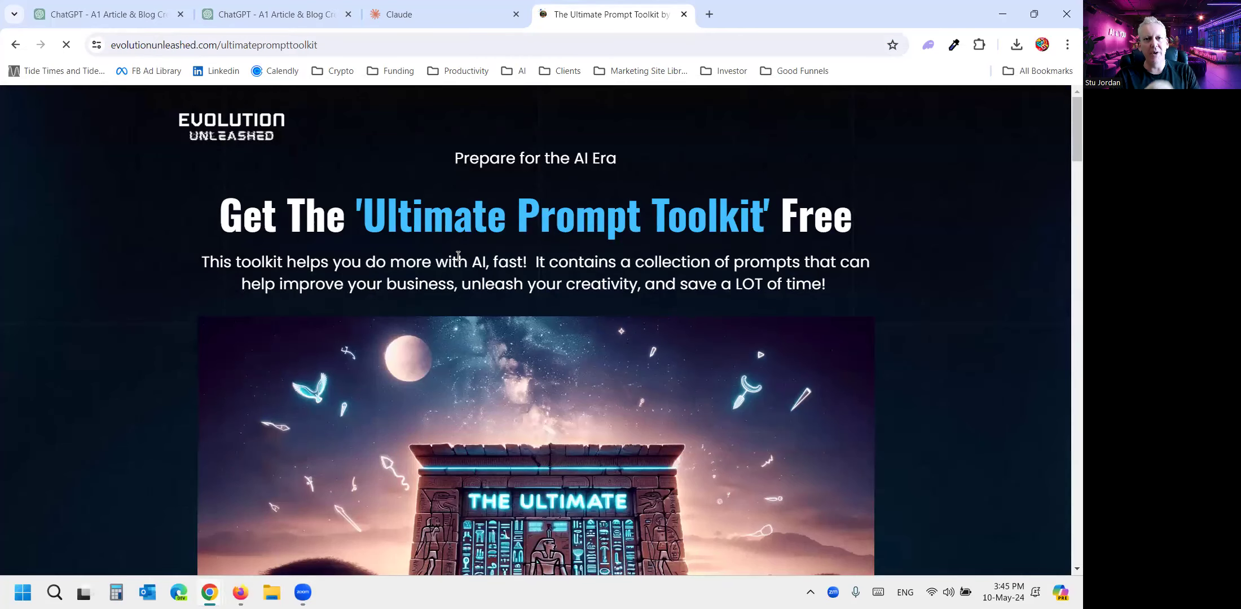
# - Deselect the original prompt in Claude and return to the scenario-based MAF V2 post's Conclusion
pyautogui.click(377, 6)
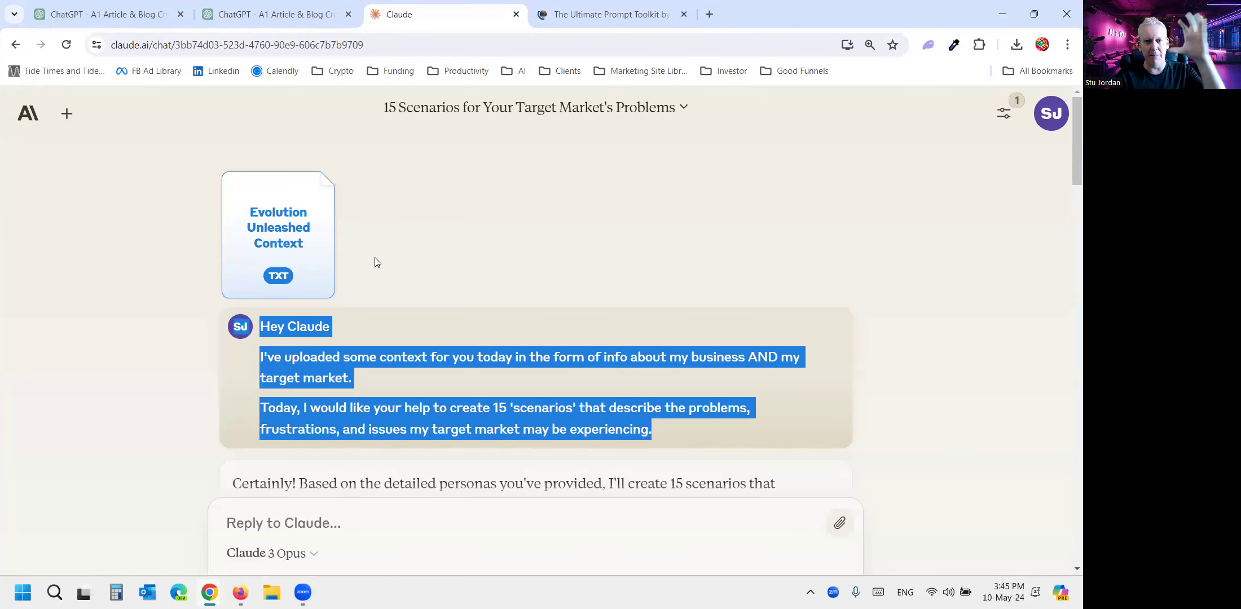
pyautogui.click(551, 402)
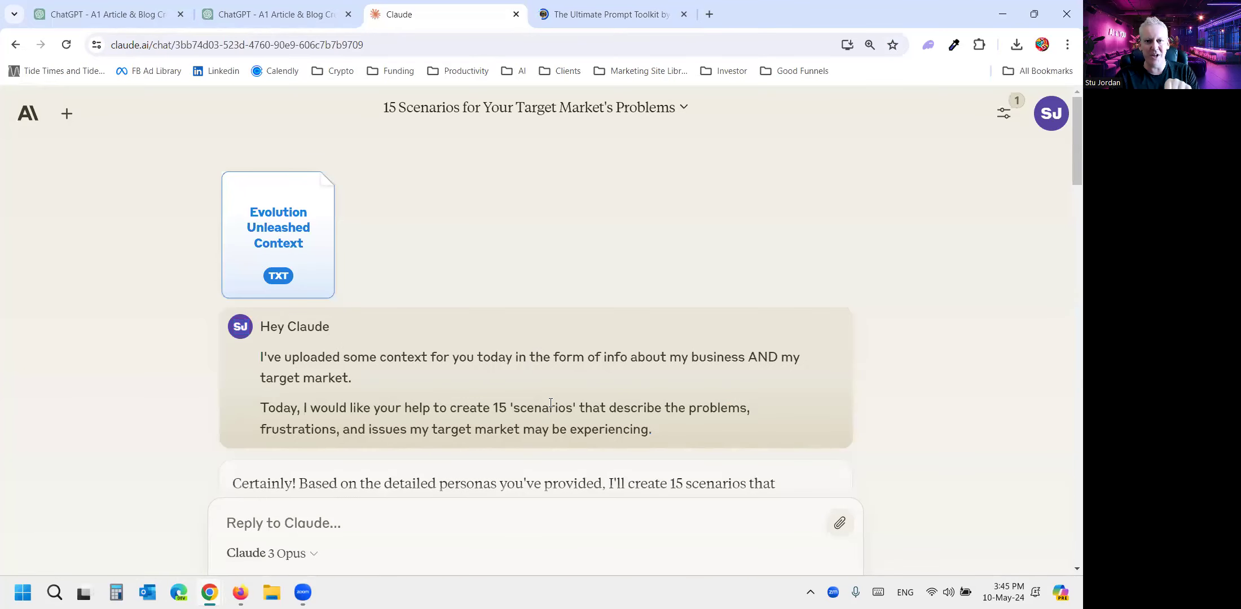
pyautogui.click(277, 23)
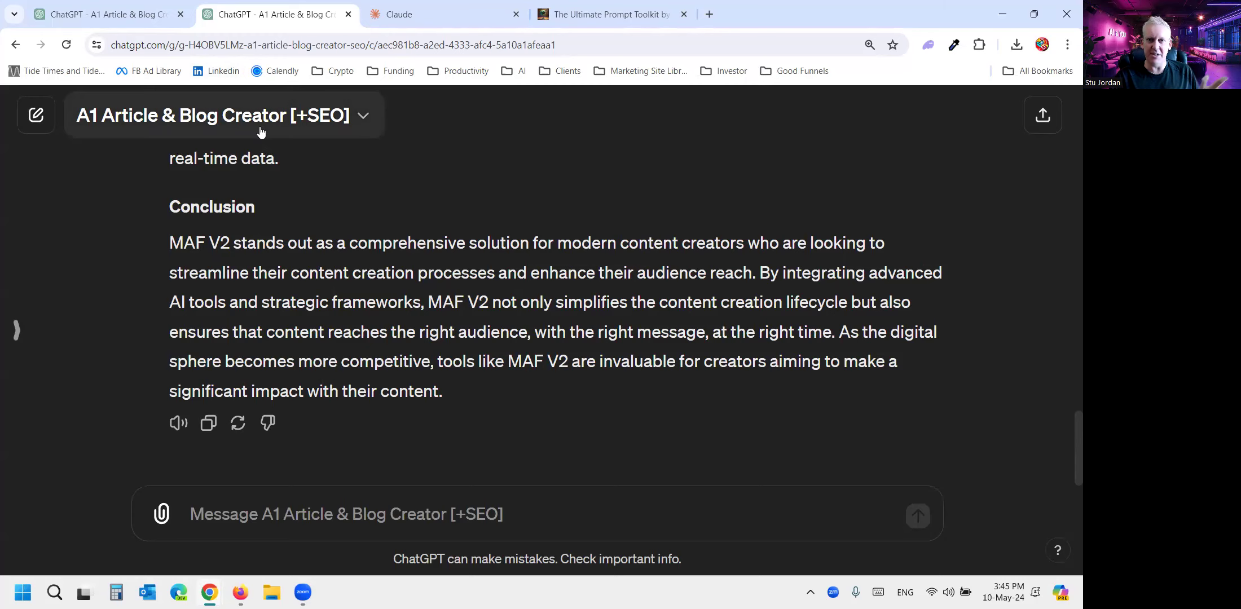
pyautogui.click(628, 12)
pyautogui.click(243, 45)
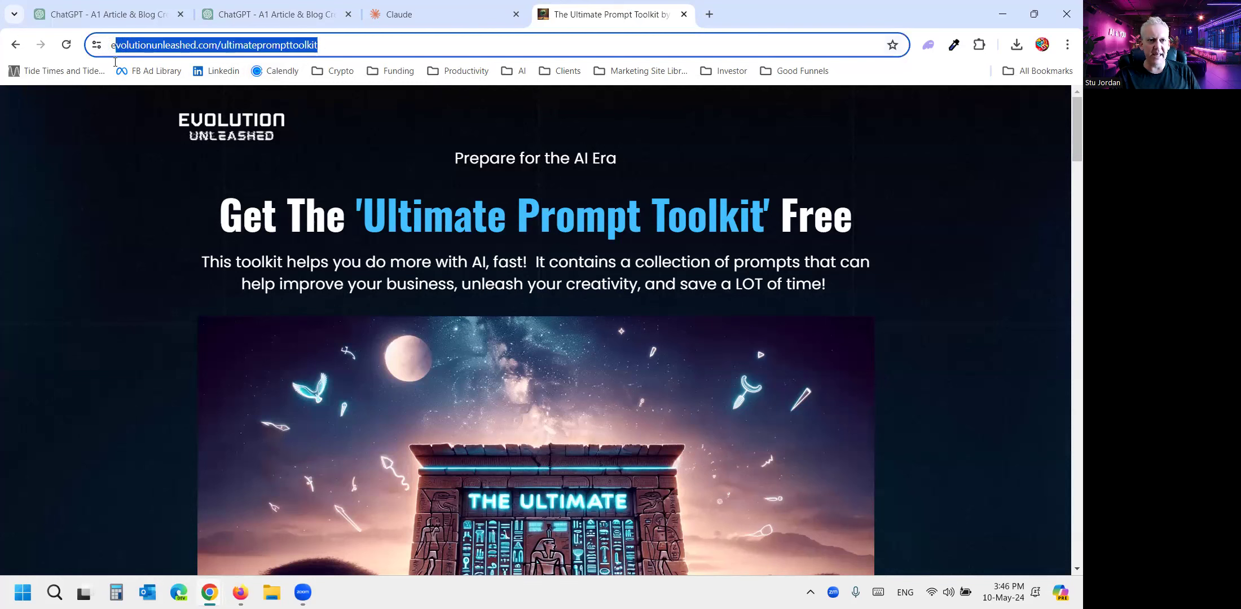
pyautogui.moveTo(372, 45); pyautogui.dragTo(170, 45)
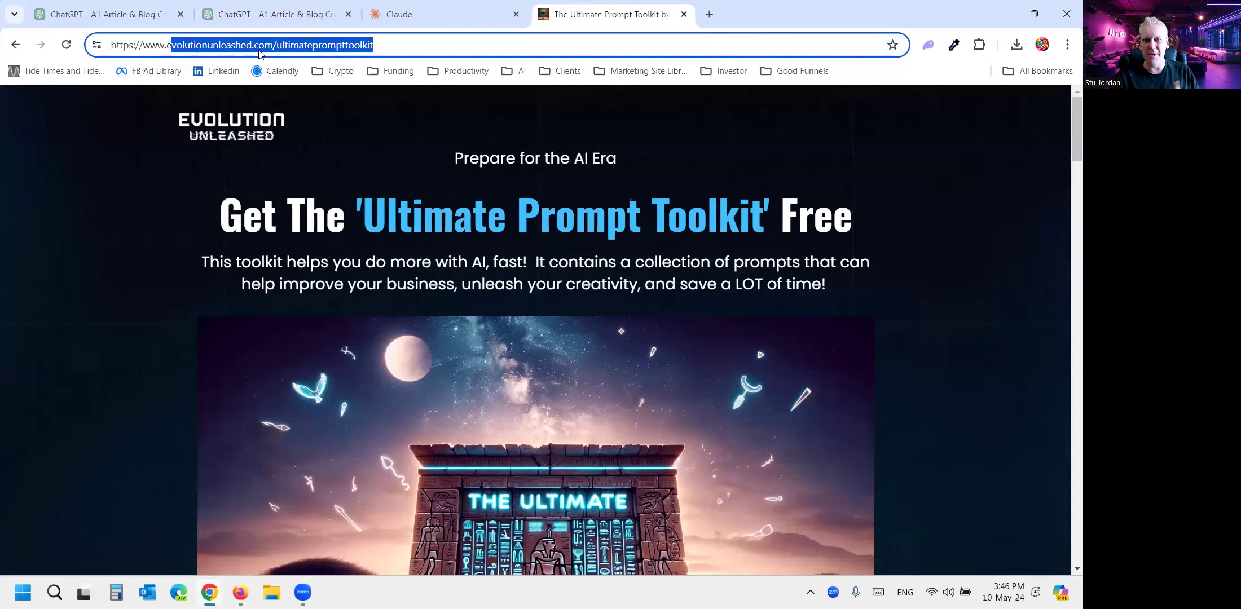
pyautogui.click(251, 15)
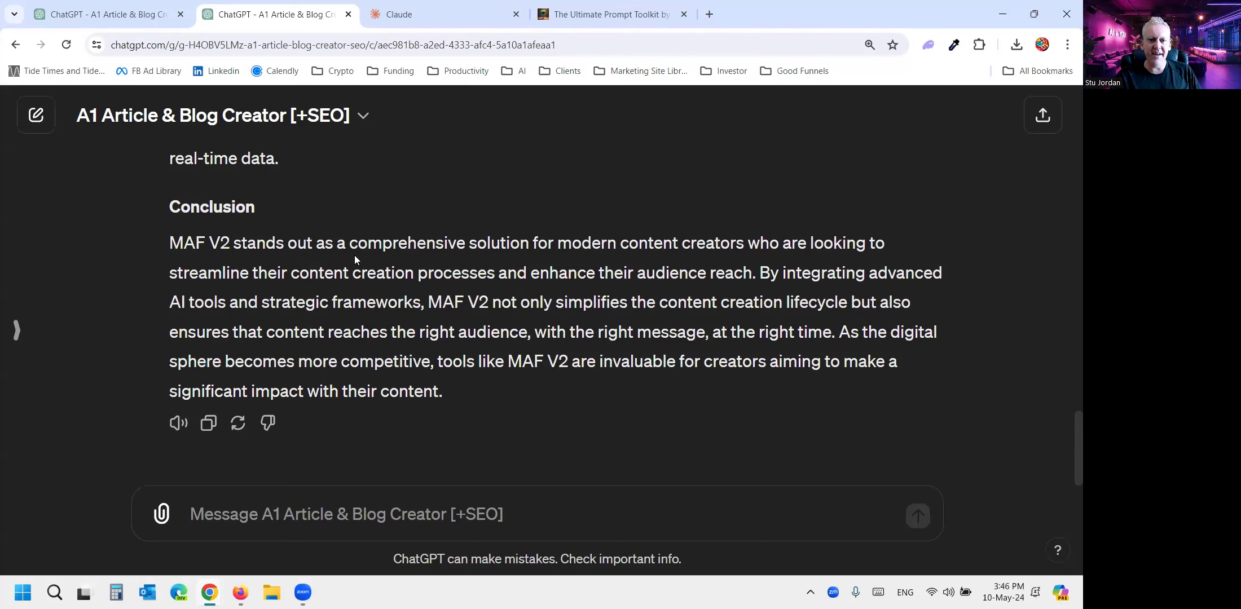
# - Scroll back up to the 30-Day Content Plans and Content Repurposing points, clearing the highlight
pyautogui.scroll(3, 423, 343)
pyautogui.scroll(3, 392, 338)
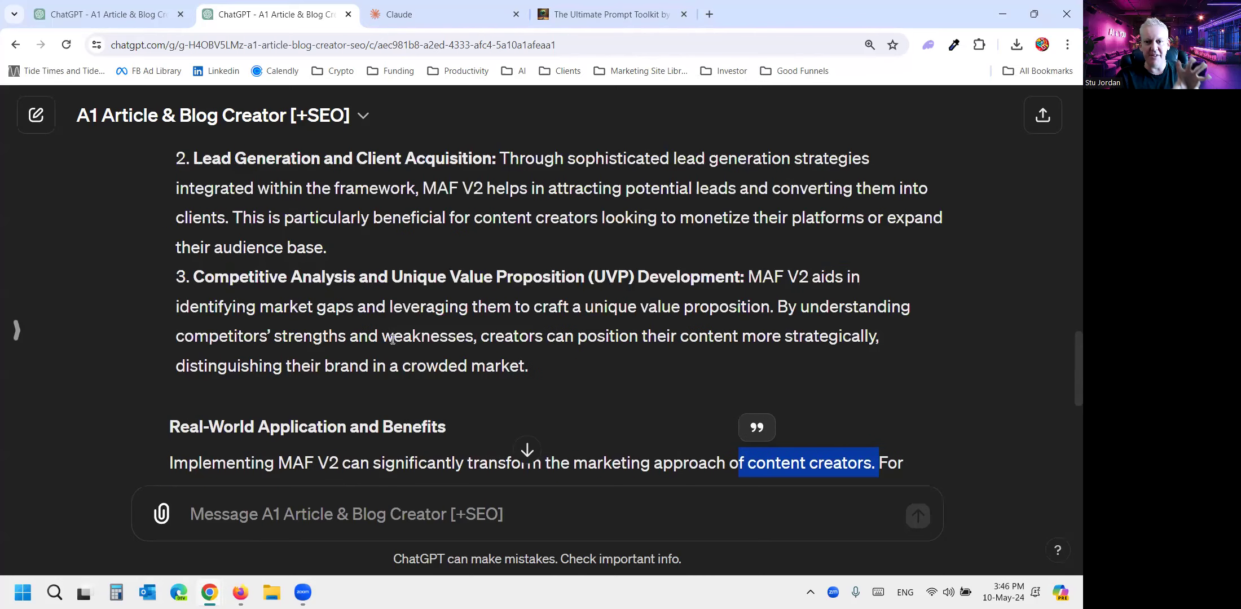
pyautogui.click(393, 339)
pyautogui.scroll(3, 395, 339)
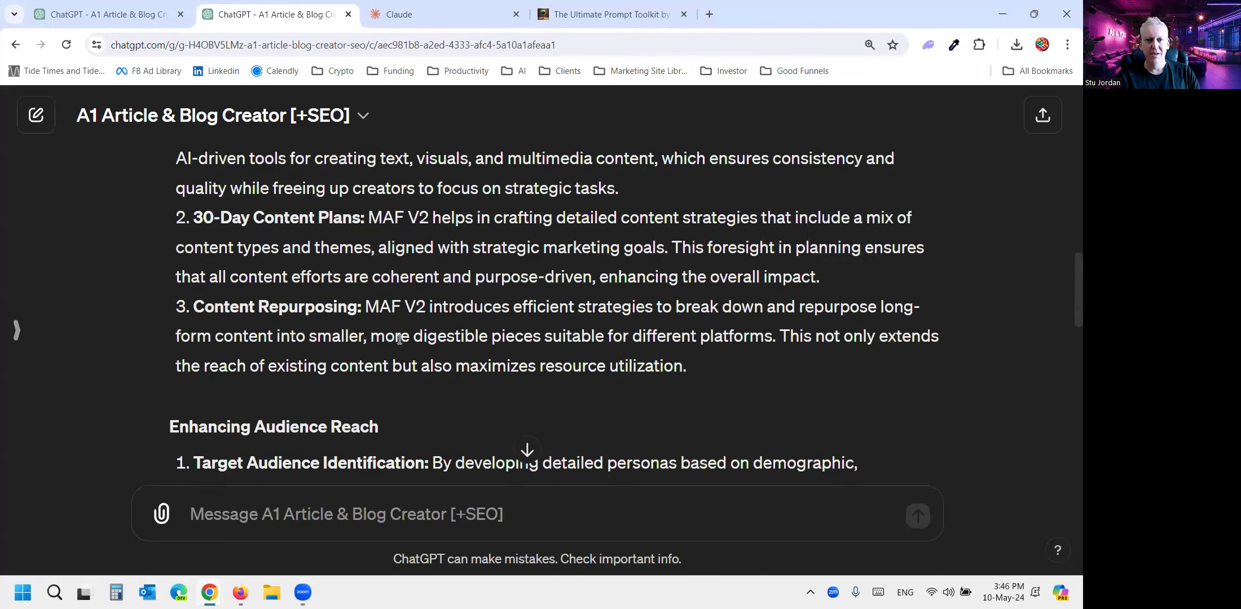